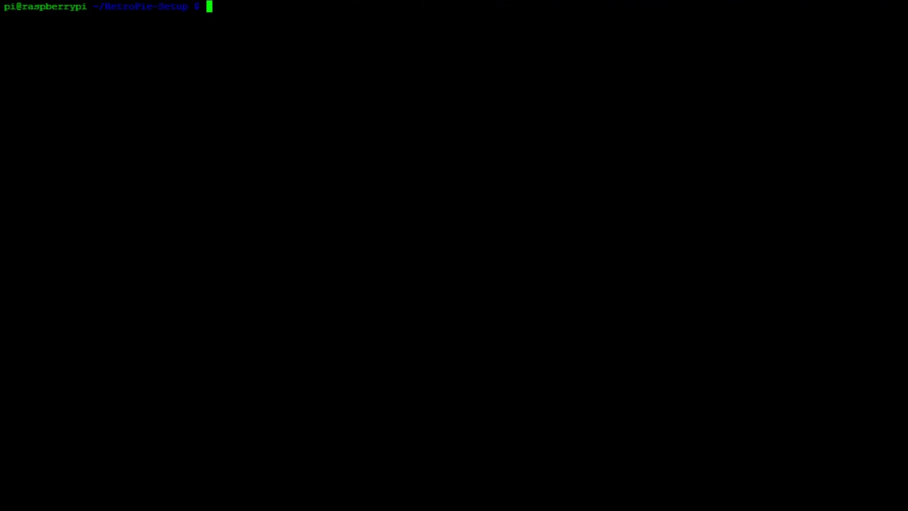
# - List the RetroPie-Setup folder's contents and run ./retropie_setup.sh with sudo
pyautogui.write('ls')
pyautogui.press('Return')
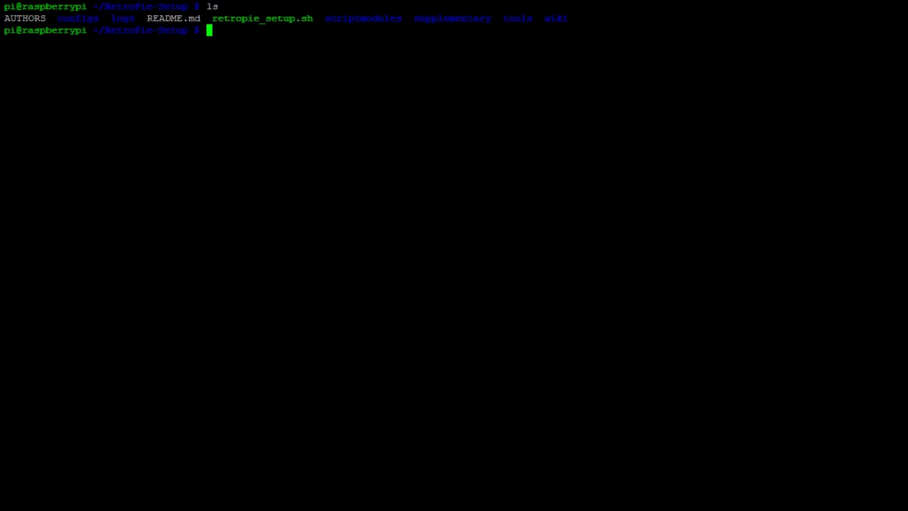
pyautogui.write('sudo')
pyautogui.write('./re')
pyautogui.press('Tab')
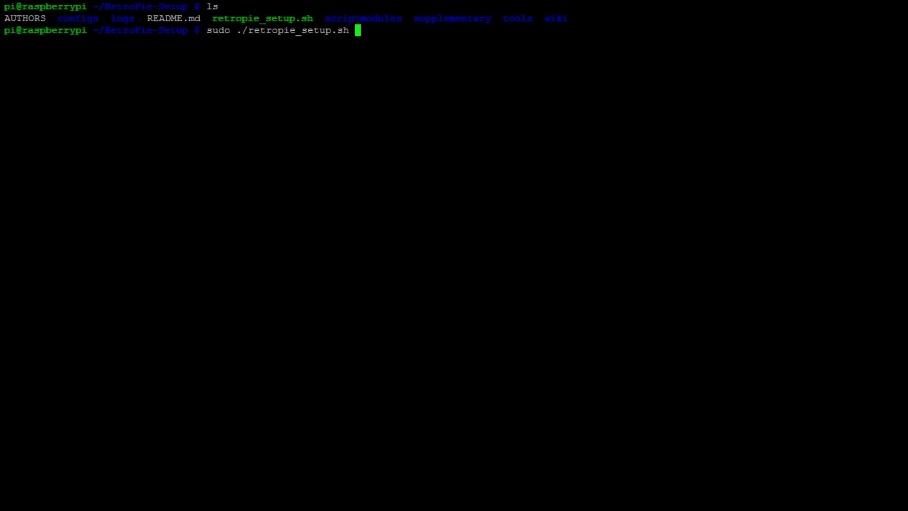
pyautogui.press('Return')
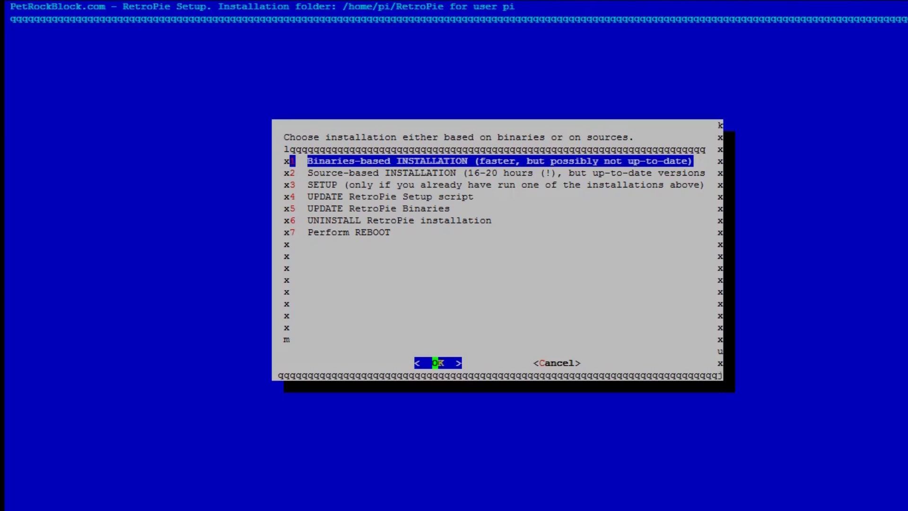
# - Open the SETUP task list for an already installed RetroPie
pyautogui.press('Down')
pyautogui.press('Down')
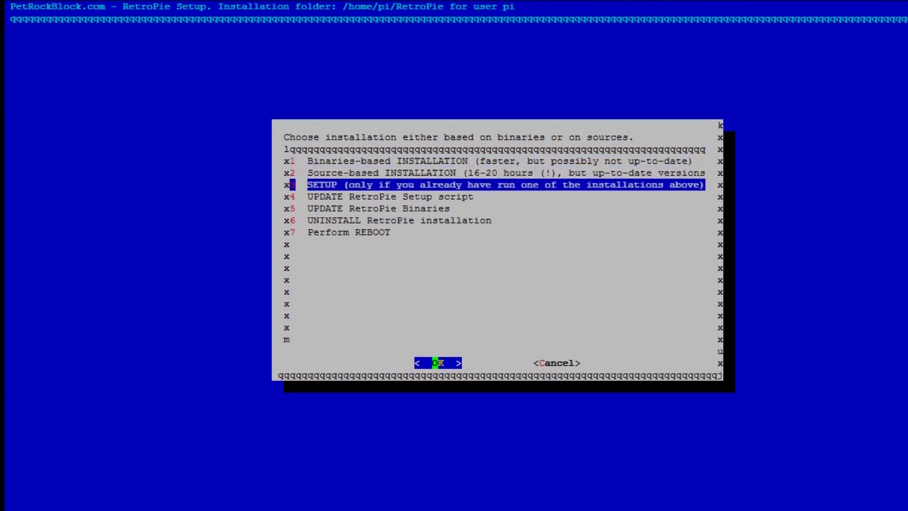
pyautogui.press('Return')
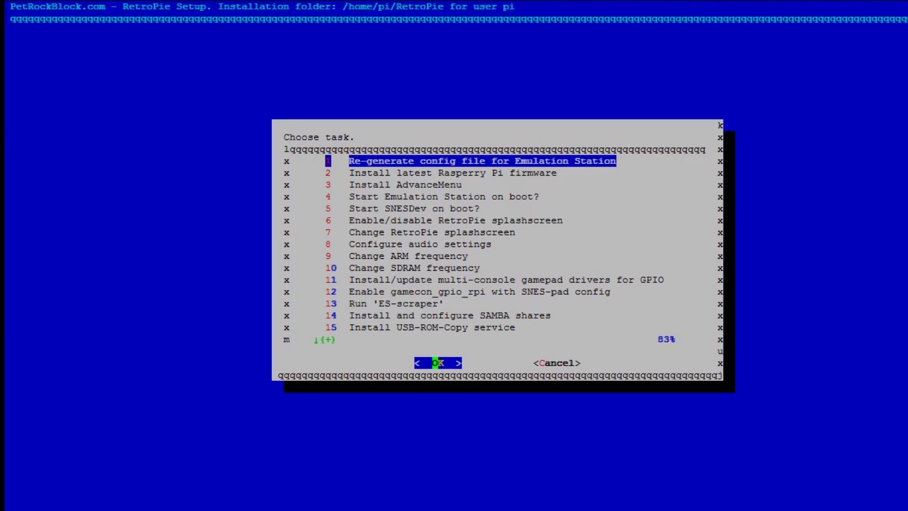
# - Start the task that installs the driver and tools for PS3 controllers
pyautogui.press('Down')
pyautogui.press('Down')
pyautogui.press('Down')
pyautogui.press('Down')
pyautogui.press('Down')
pyautogui.press('Down')
pyautogui.press('Down')
pyautogui.press('Down')
pyautogui.press('Down')
pyautogui.press('Down')
pyautogui.press('Down')
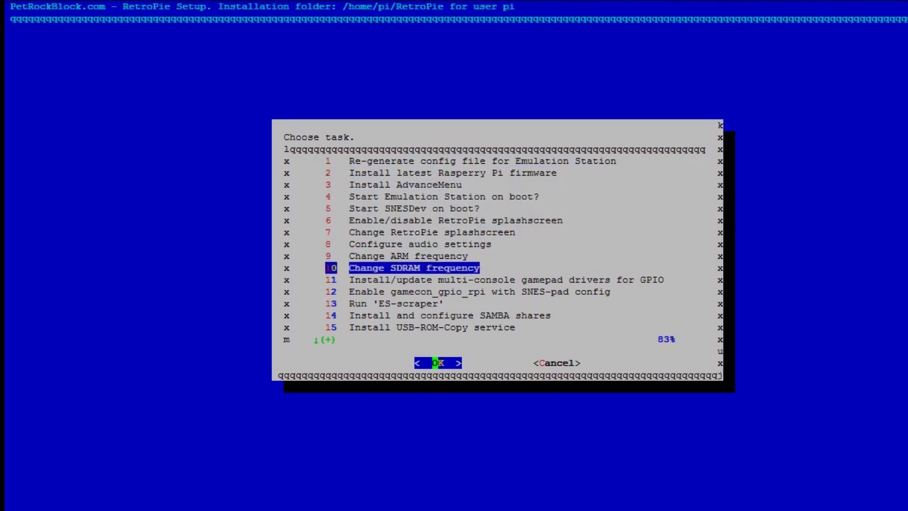
pyautogui.press('Down')
pyautogui.press('Down')
pyautogui.press('Down')
pyautogui.press('Down')
pyautogui.press('Down')
pyautogui.press('Down')
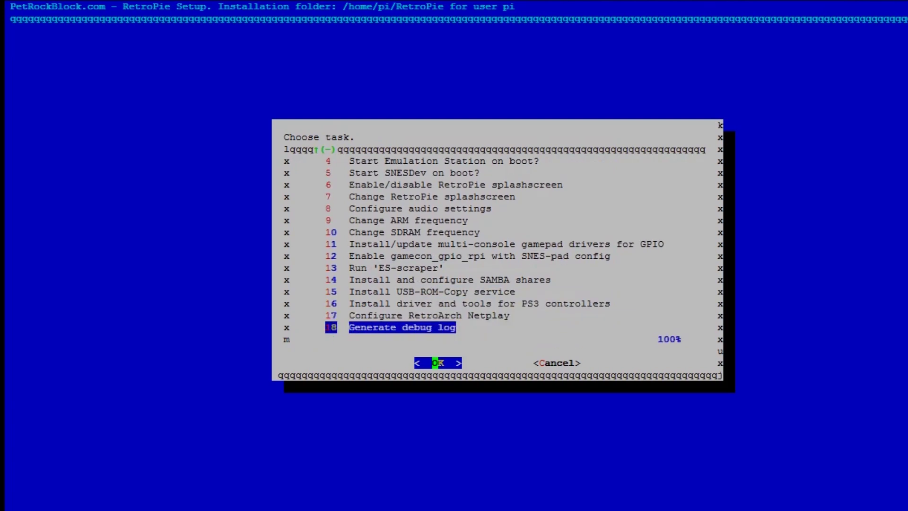
pyautogui.press('Up')
pyautogui.press('Up')
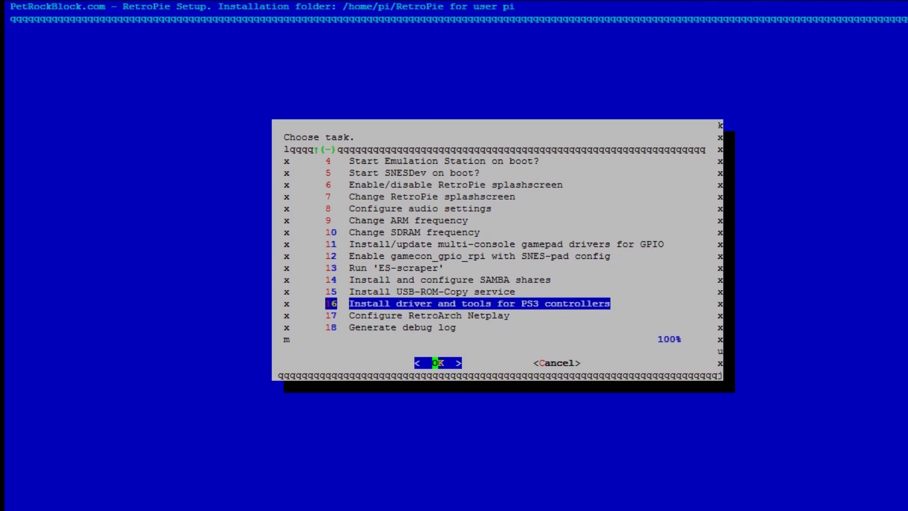
pyautogui.press('Return')
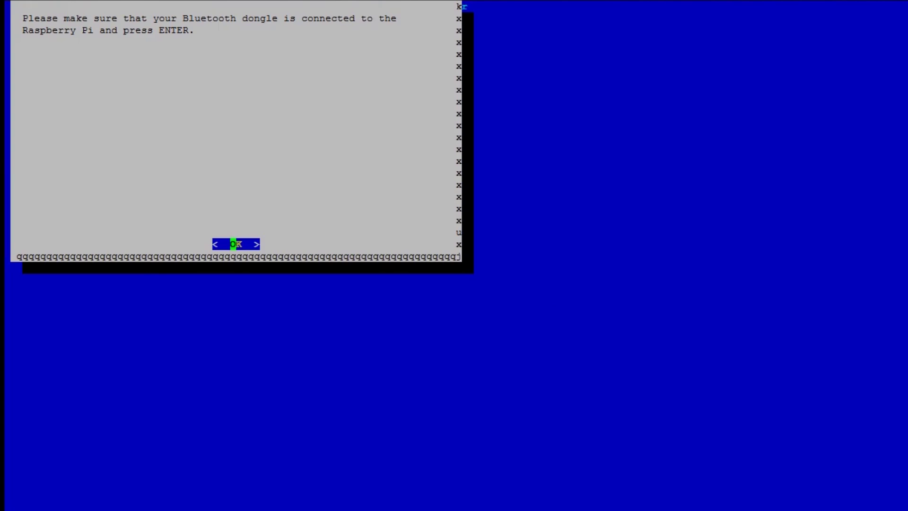
# - Confirm the Bluetooth dongle and USB-cabled PS3 controller connections, and complete the driver installation
pyautogui.press('Return')
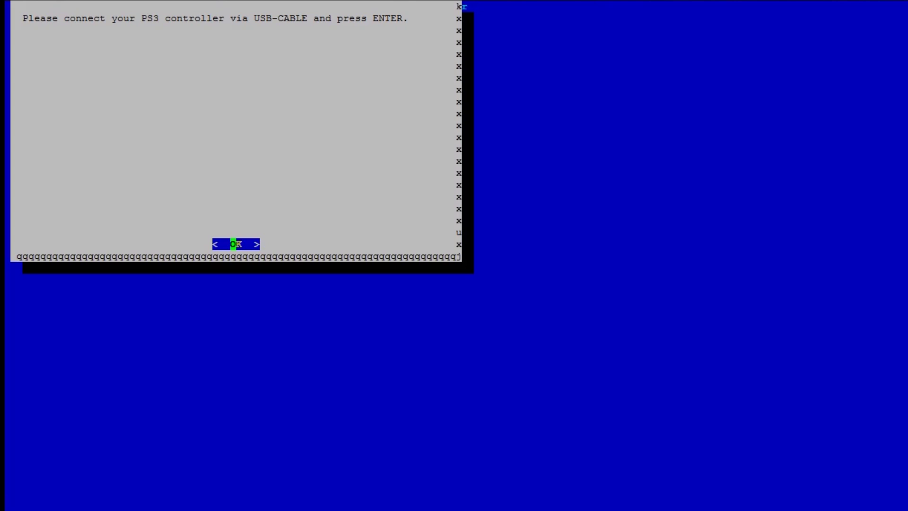
pyautogui.press('Return')
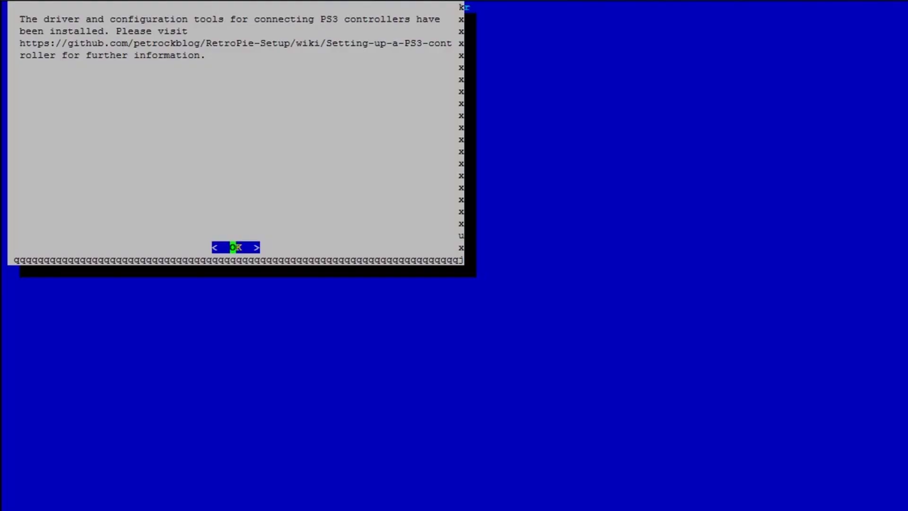
pyautogui.press('Return')
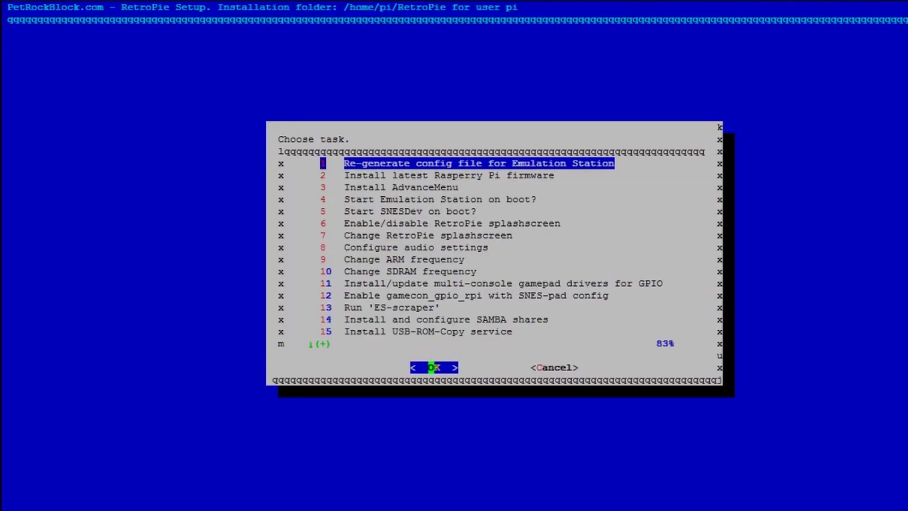
# - Exit the RetroPie setup script to the shell and enter the emulationstation command
pyautogui.press('Tab')
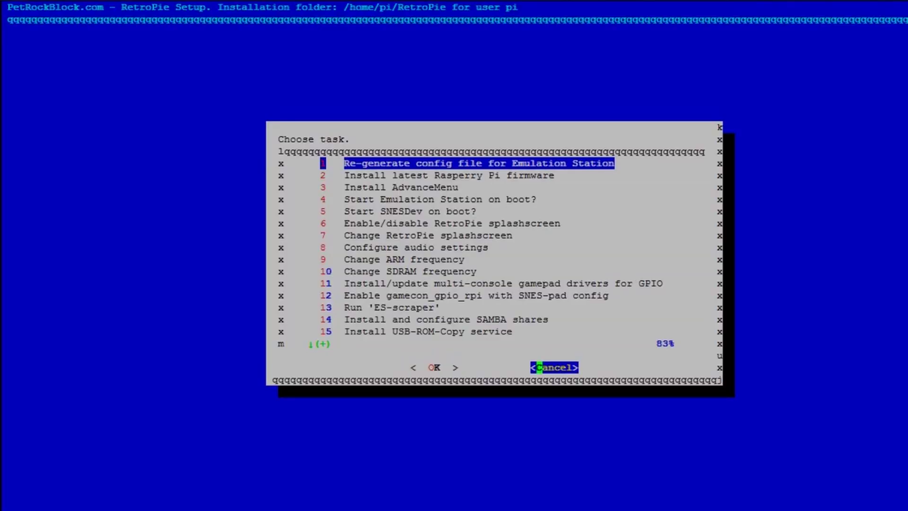
pyautogui.press('Return')
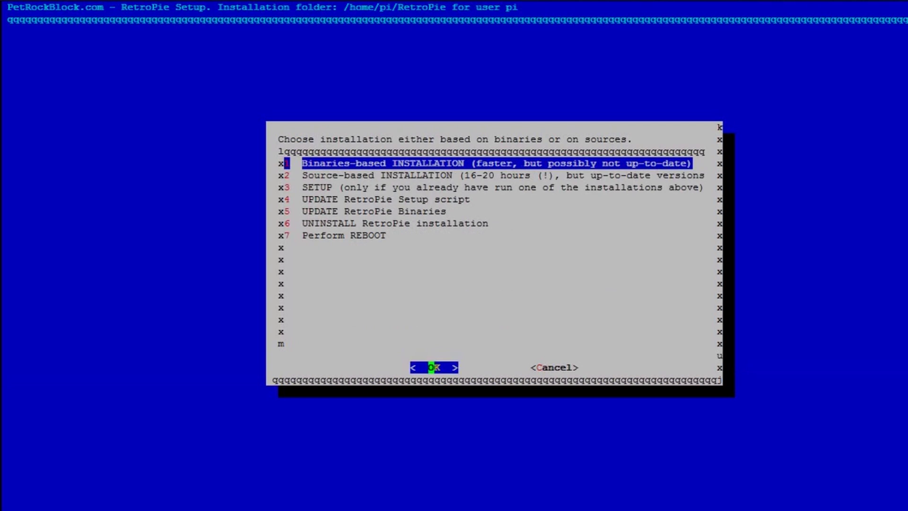
pyautogui.press('Tab')
pyautogui.press('Return')
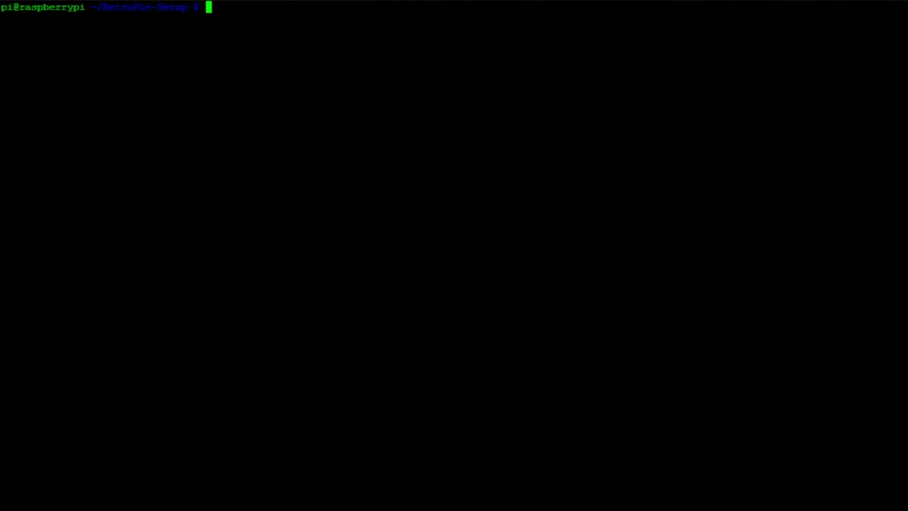
pyautogui.write('emulationstati')
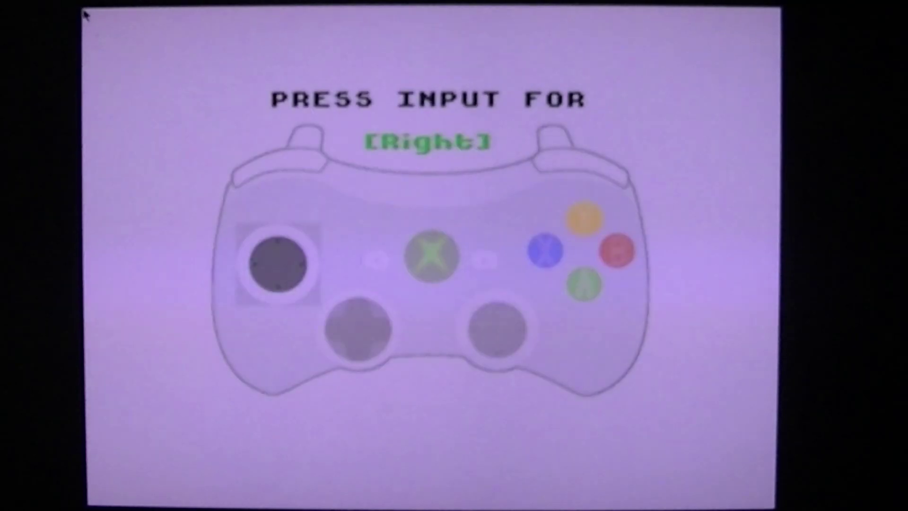
# - Assign Right to Axis 0+, L/C to Button 10 and R/Z to Button 11 for player 1, and save the input mapping
pyautogui.press('Down')
pyautogui.press('Down')
pyautogui.press('Return')
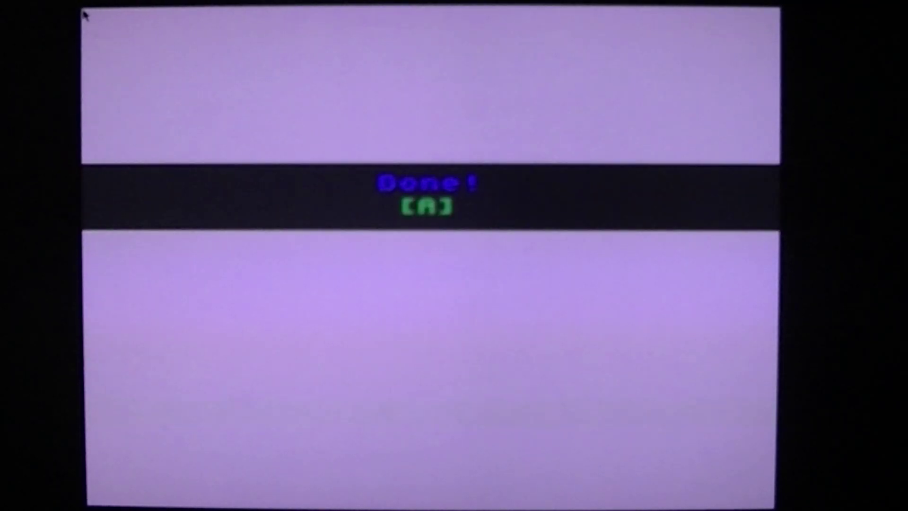
pyautogui.press('Return')
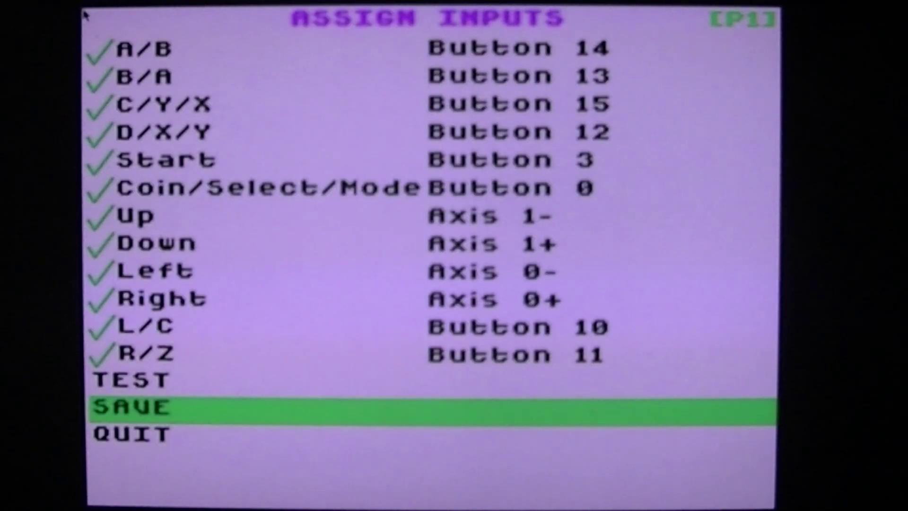
pyautogui.press('Down')
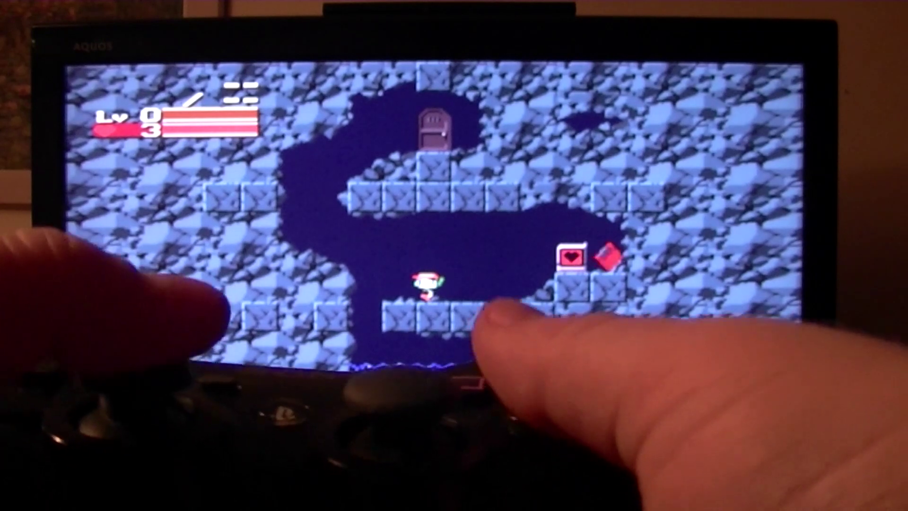
pyautogui.press('Left')
pyautogui.press('z')
pyautogui.press('z')
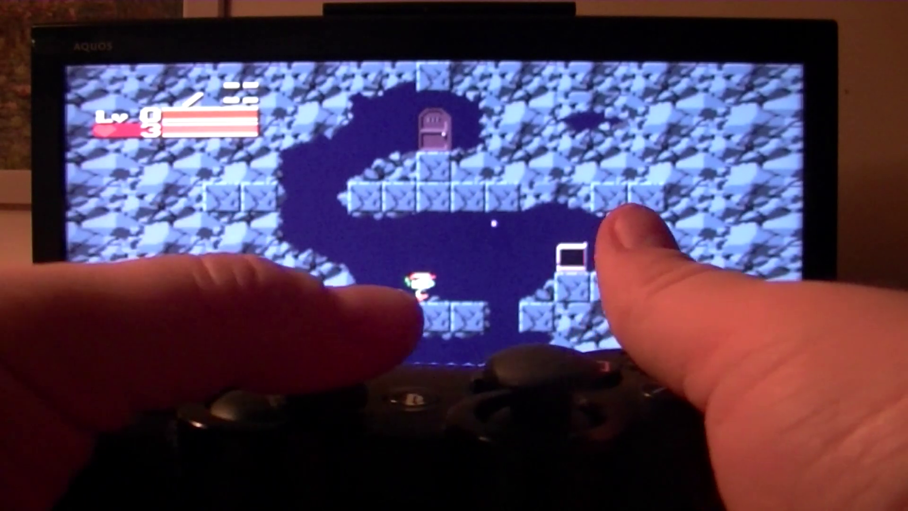
pyautogui.press('Right')
pyautogui.press('Left')
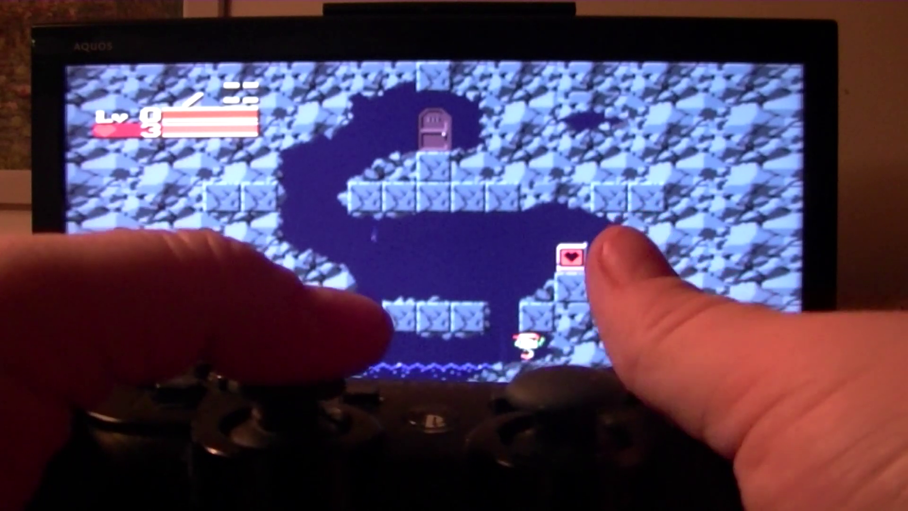
pyautogui.press('Right')
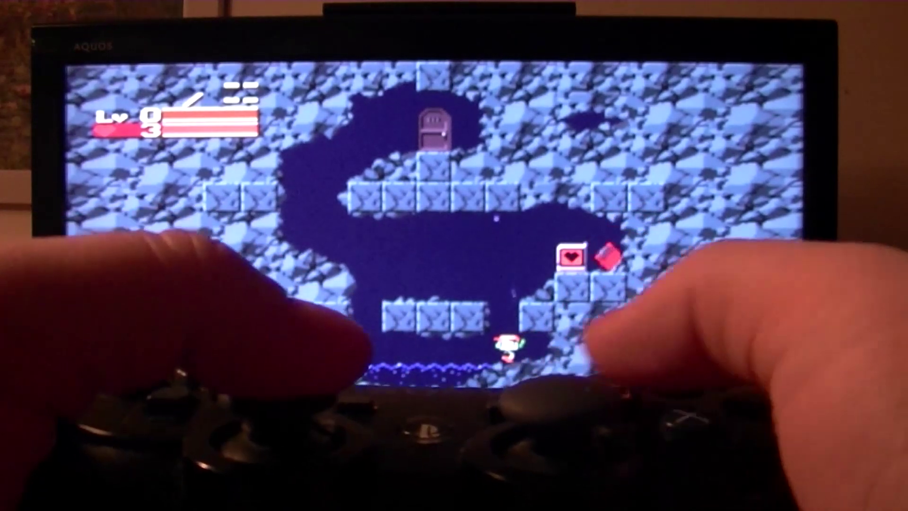
pyautogui.press('Left')
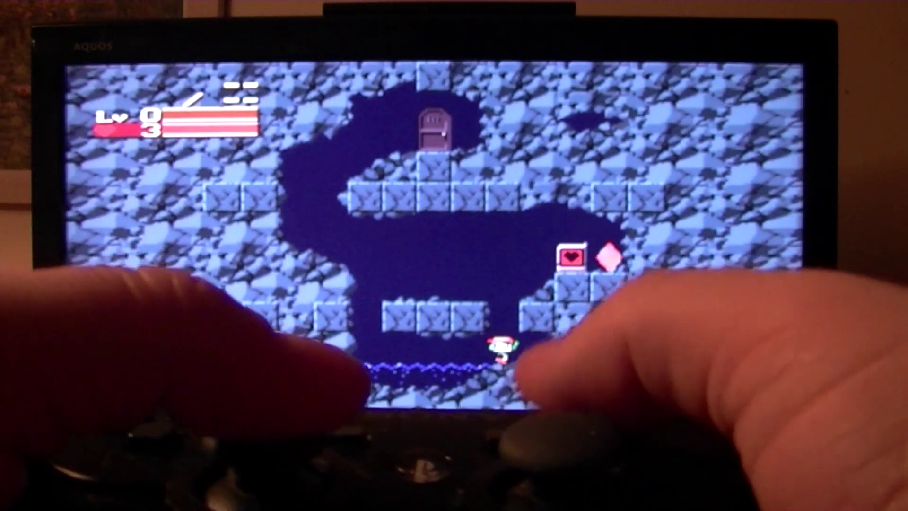
pyautogui.press('z')
pyautogui.press('Right')
pyautogui.press('z')
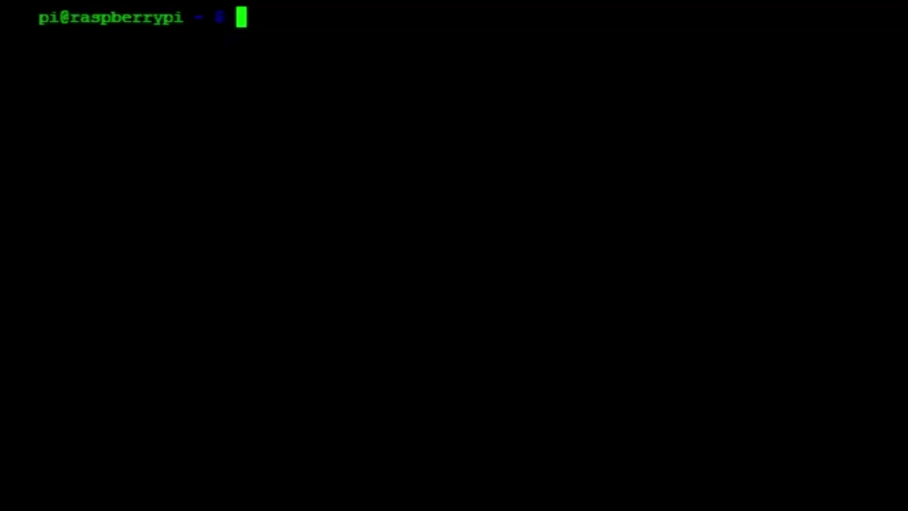
# - Install the xboxdrv package with sudo apt-get install
pyautogui.write('sudo apt')
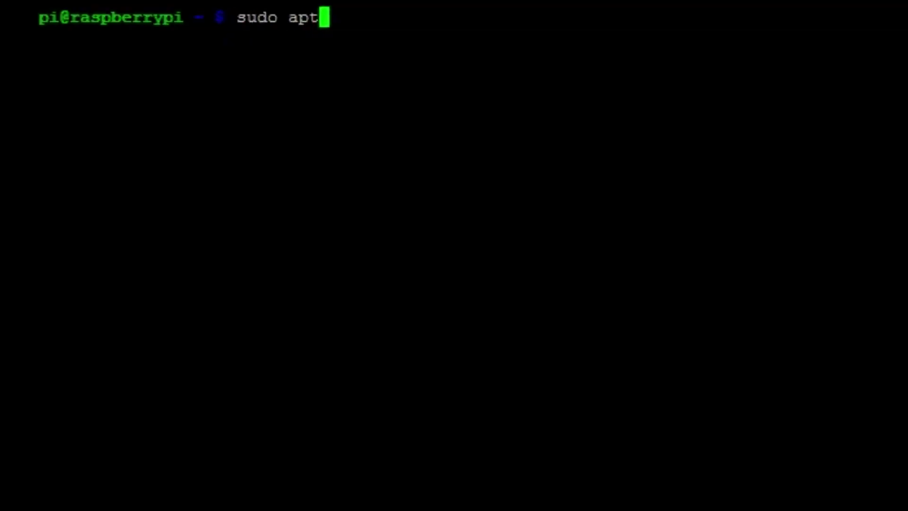
pyautogui.write('-get install xboxd')
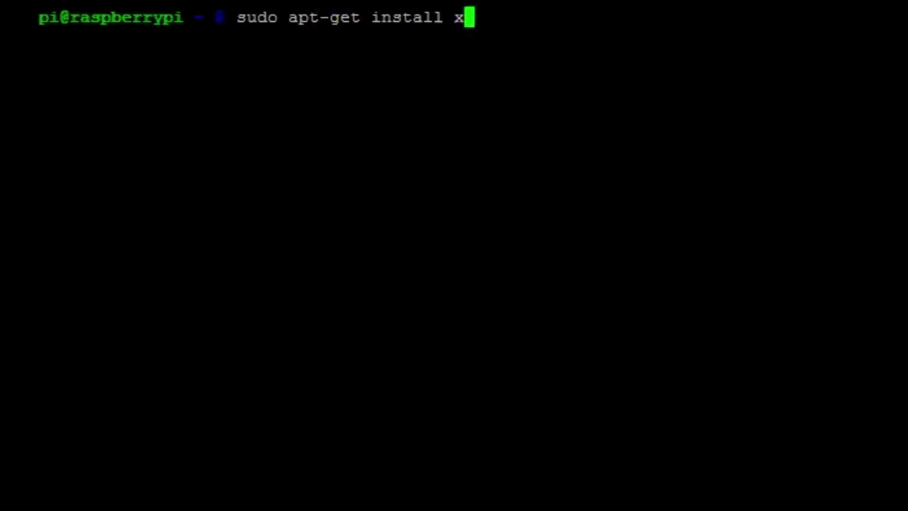
pyautogui.write('rv')
pyautogui.press('Return')
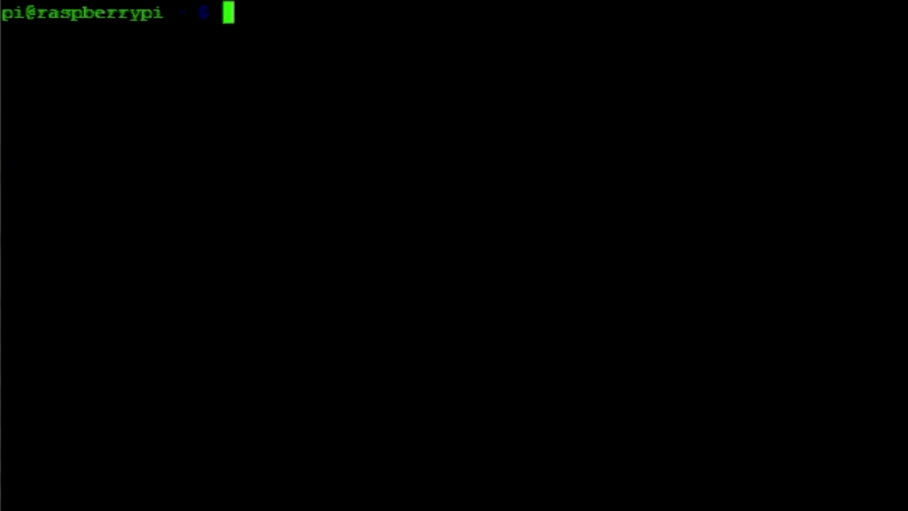
# - Run the command sudo xboxdrv -D i 0 --next-controller -i 1 --next-controller -i 2 --next-controller -i 3 --deadzone 4000 --dbus disabled
pyautogui.write('su')
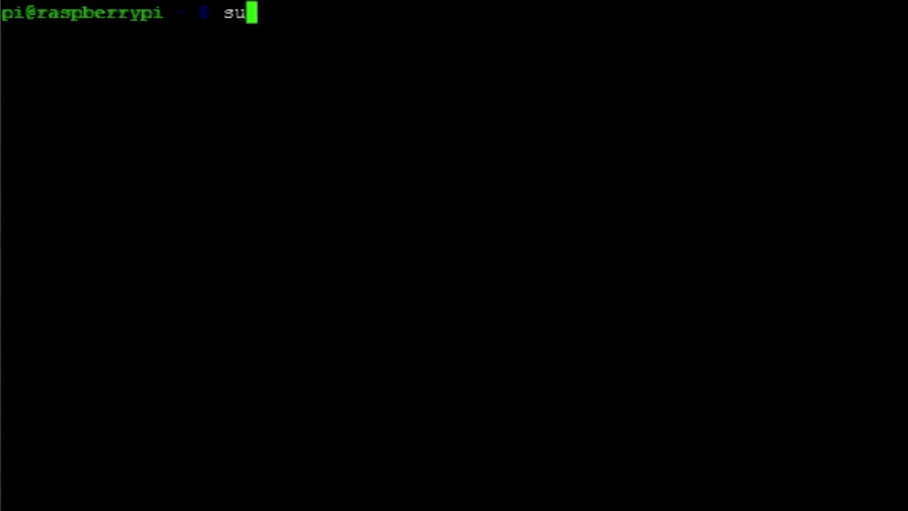
pyautogui.write('do xboxd')
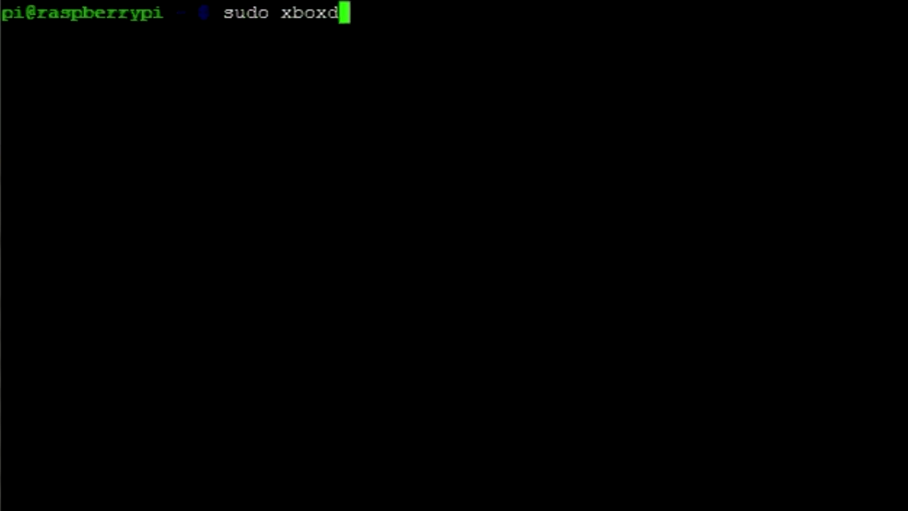
pyautogui.write('rv -')
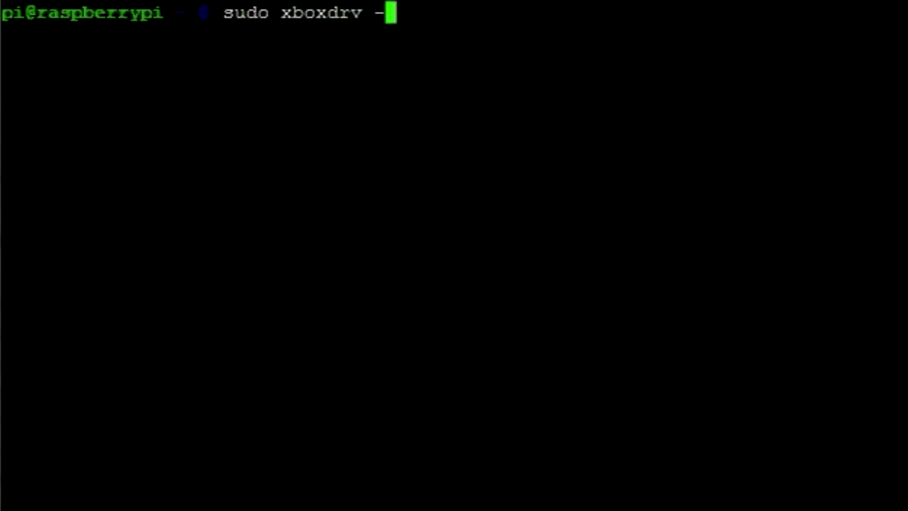
pyautogui.write('D i ')
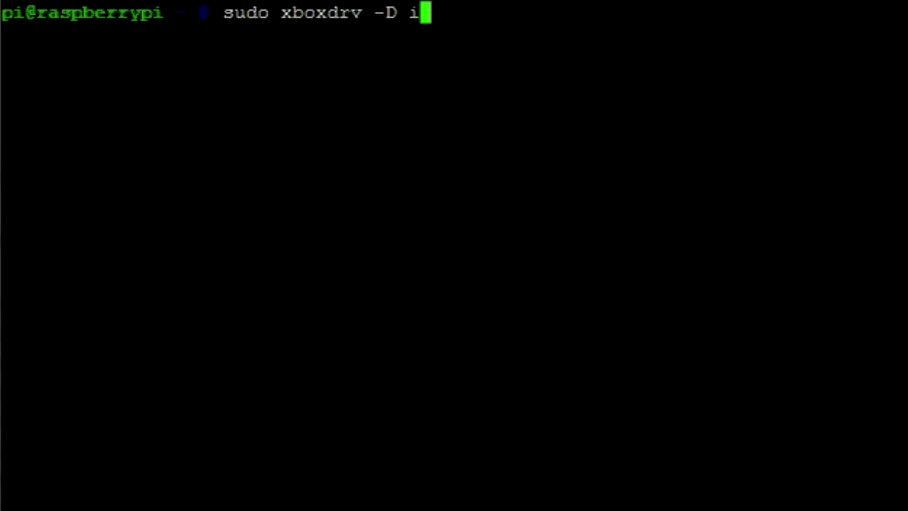
pyautogui.write('0 --next')
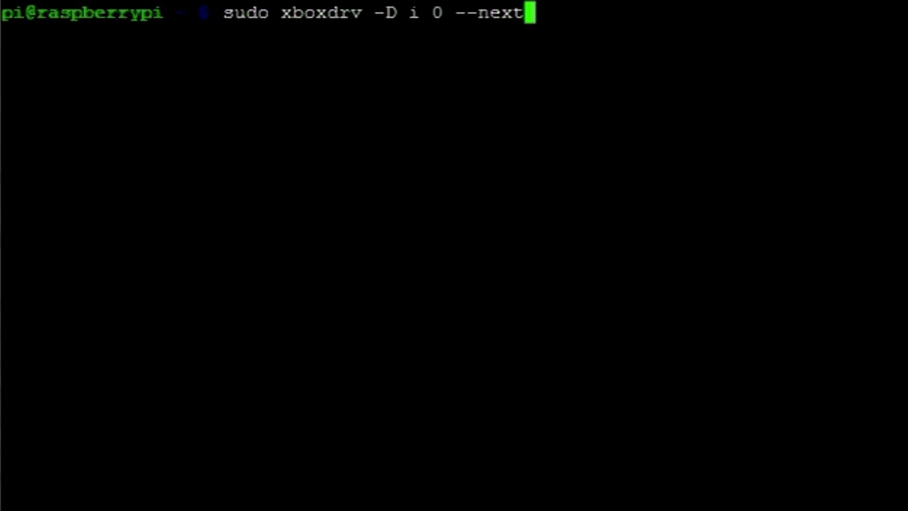
pyautogui.write('-controller -')
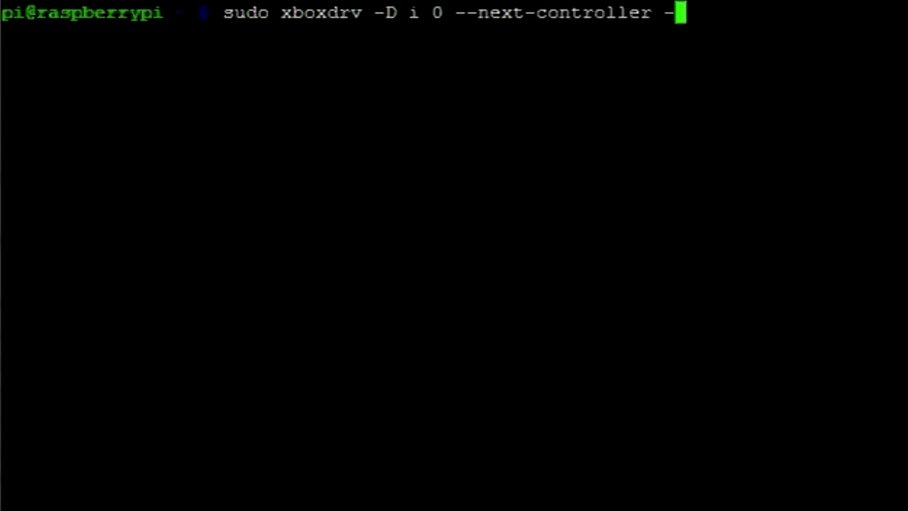
pyautogui.write('i 1 --ne')
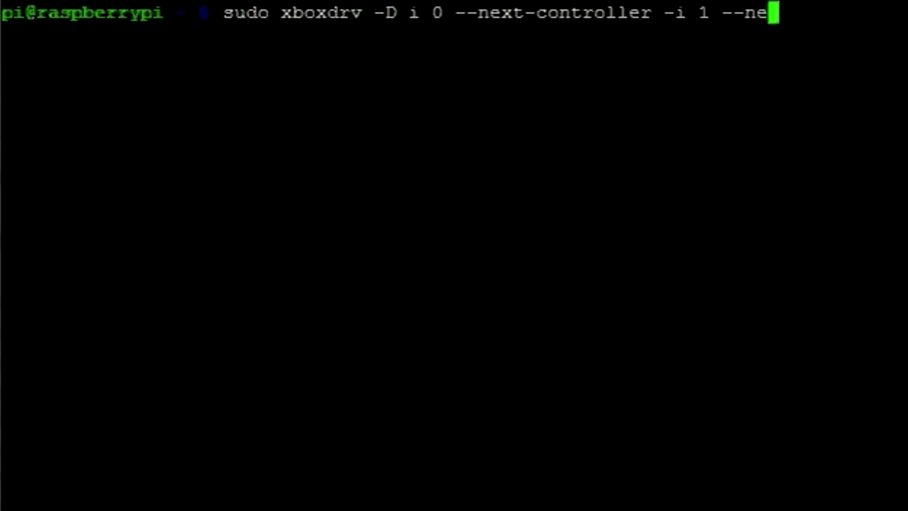
pyautogui.write('xt-controlle')
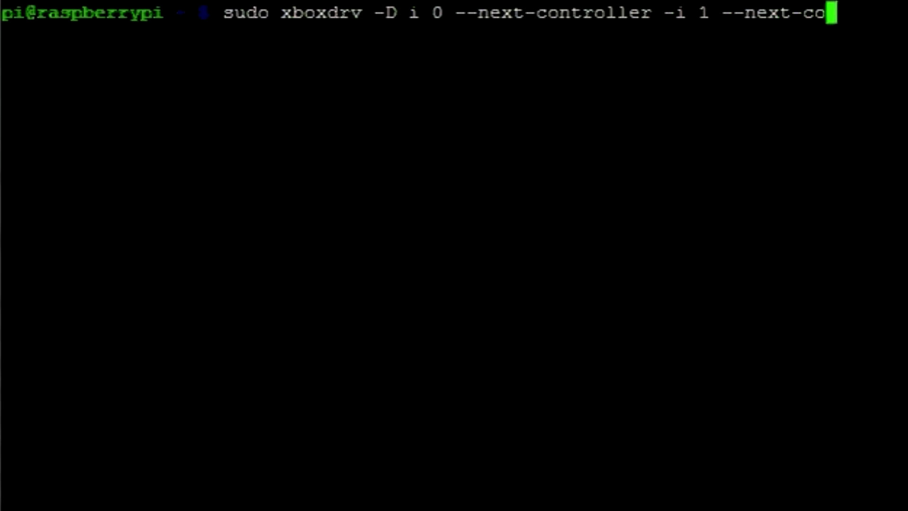
pyautogui.write('r-i 2')
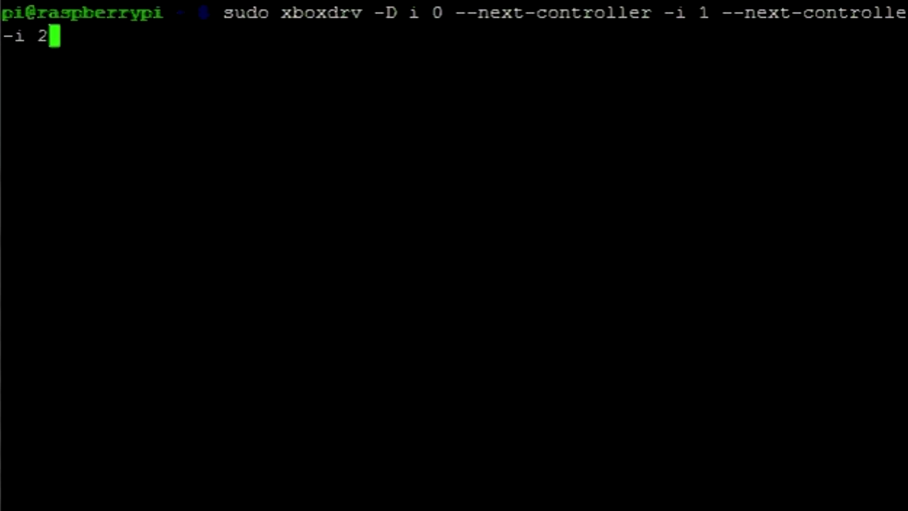
pyautogui.write(' --nex')
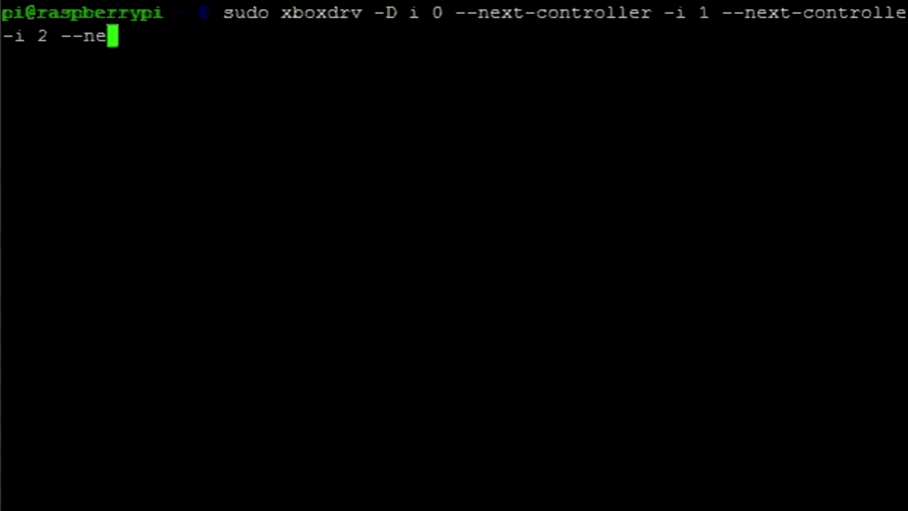
pyautogui.write('t-control')
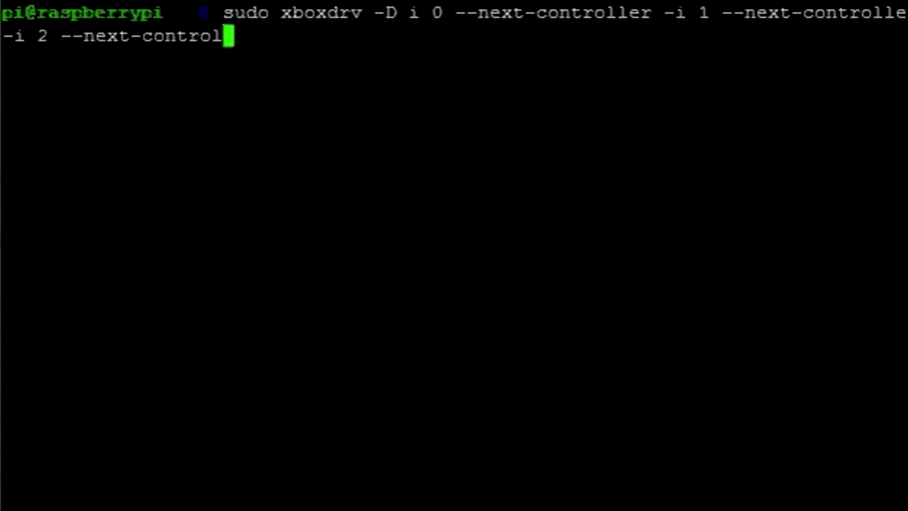
pyautogui.write('ler -i 2')
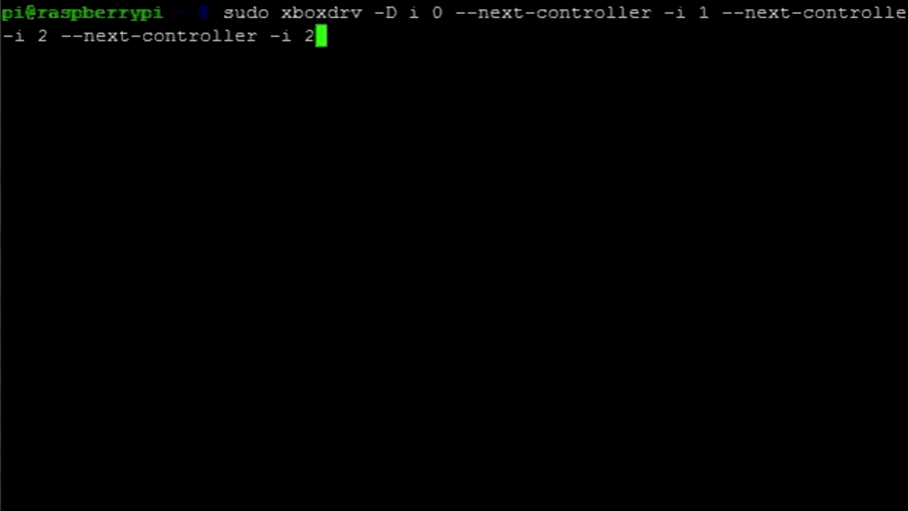
pyautogui.press('BackSpace')
pyautogui.write('3 ')
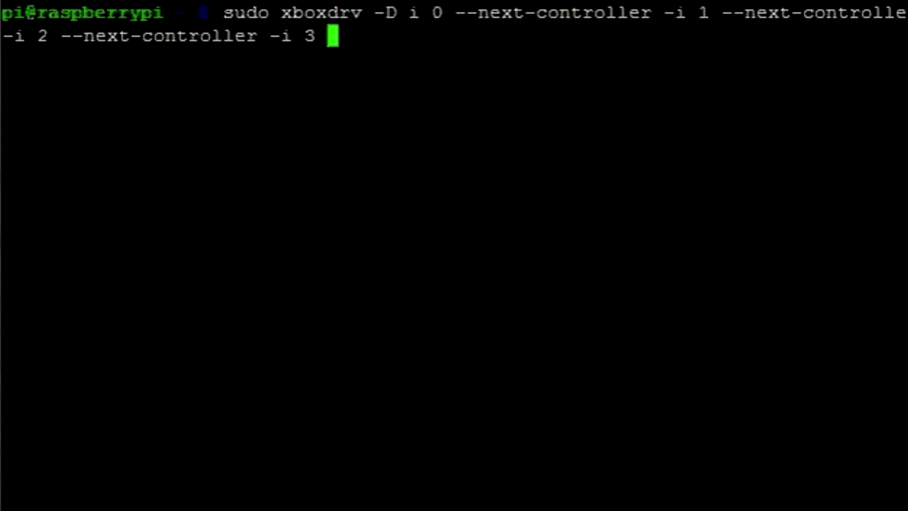
pyautogui.write('--deadzone ')
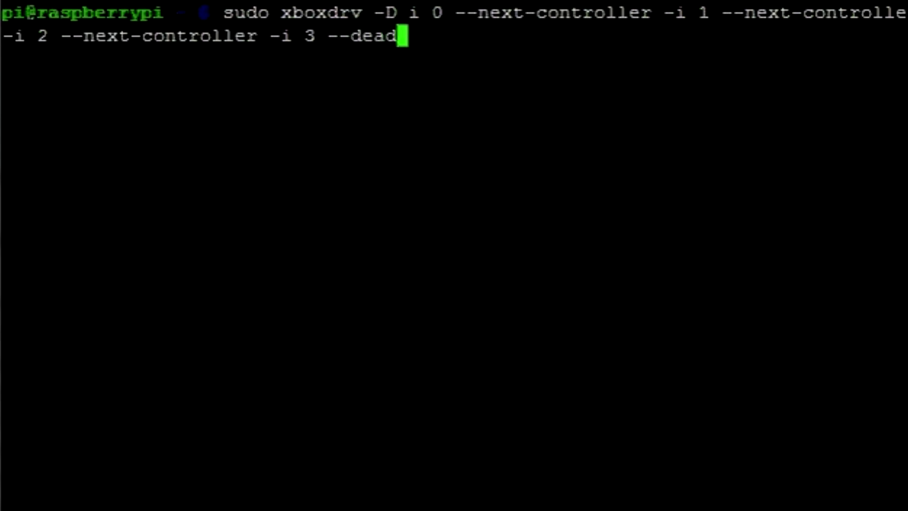
pyautogui.write('4000 --dbus disabled')
pyautogui.press('Return')
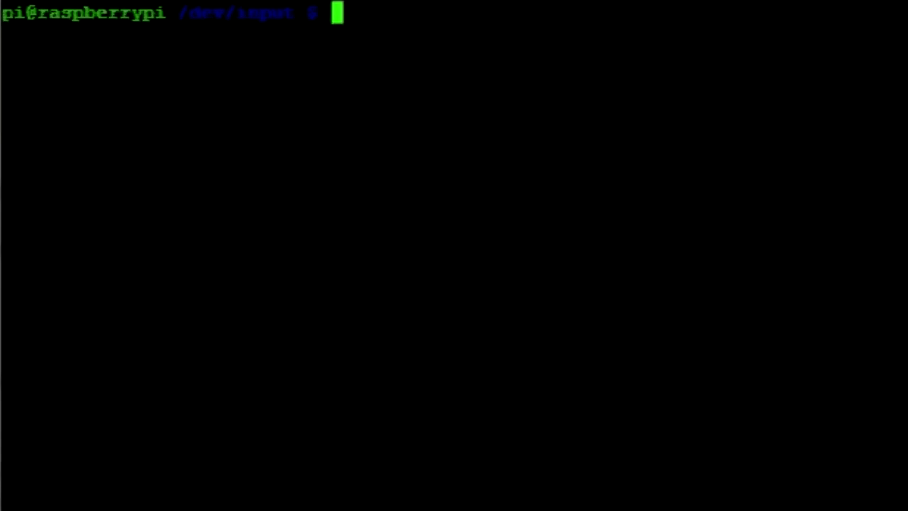
# - Install the python-cwiid package with sudo apt-get install
pyautogui.write('sudo apt-g')
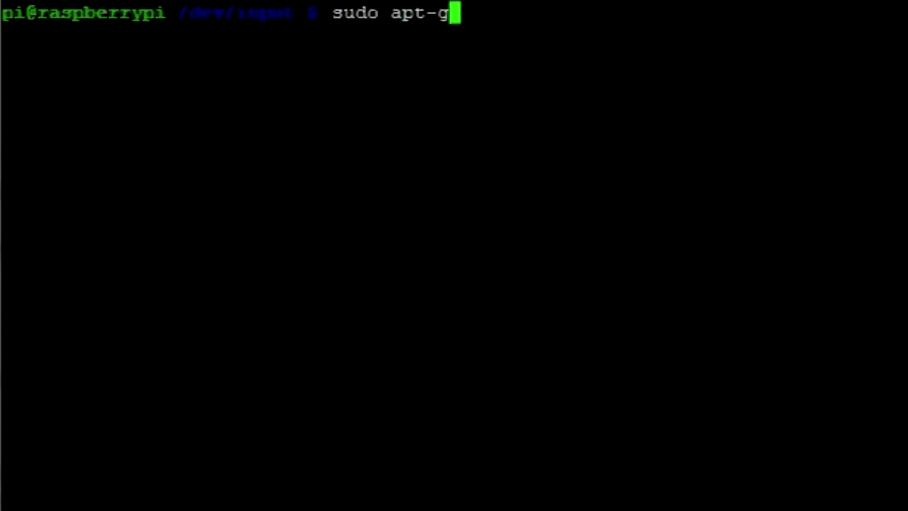
pyautogui.write('et install py')
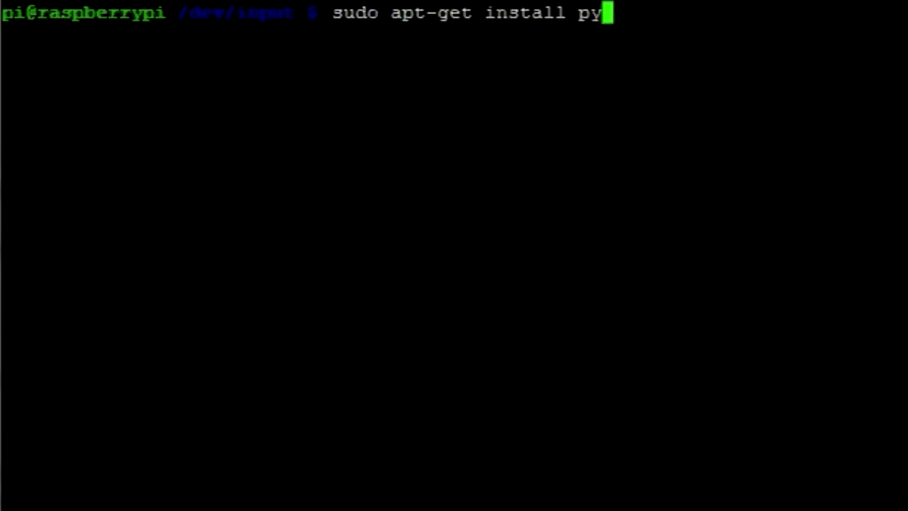
pyautogui.write('thon-cwiid')
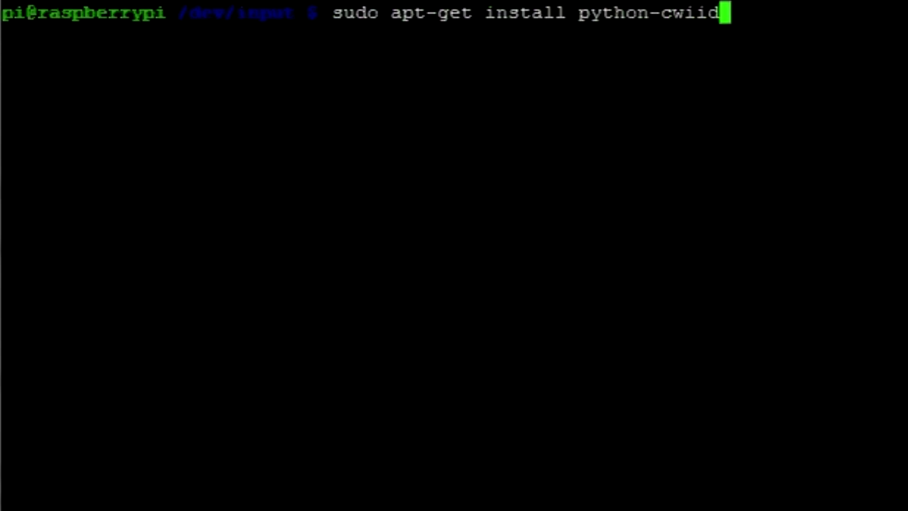
pyautogui.press('Return')
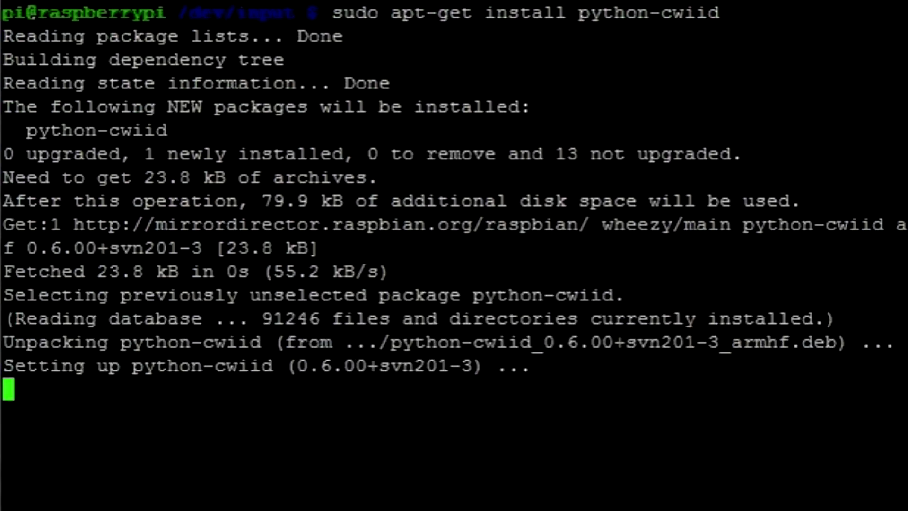
# - Install the wminput package with sudo apt-get install
pyautogui.write('sudo ')
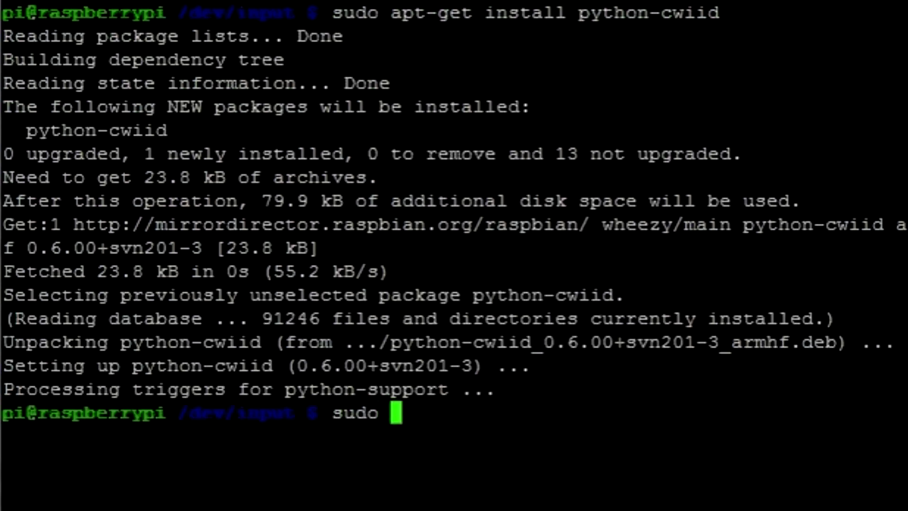
pyautogui.write('apt-get insta')
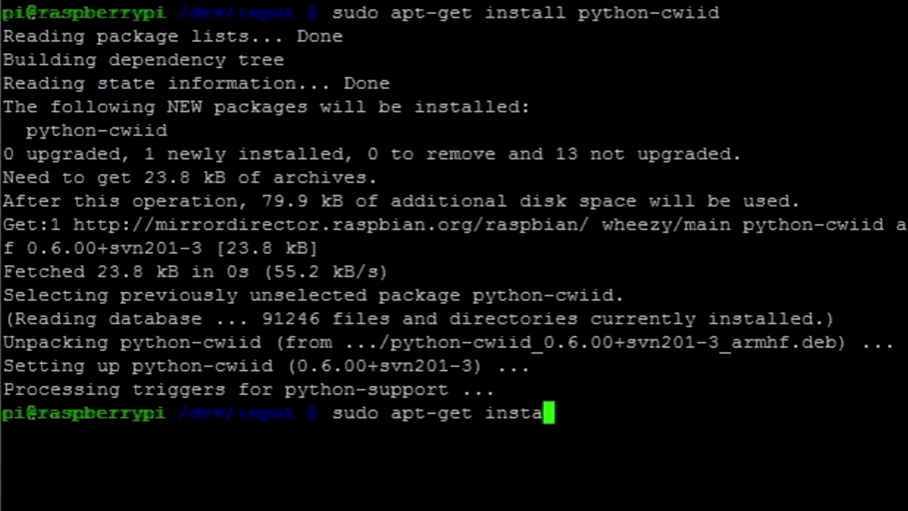
pyautogui.write('ll wminput')
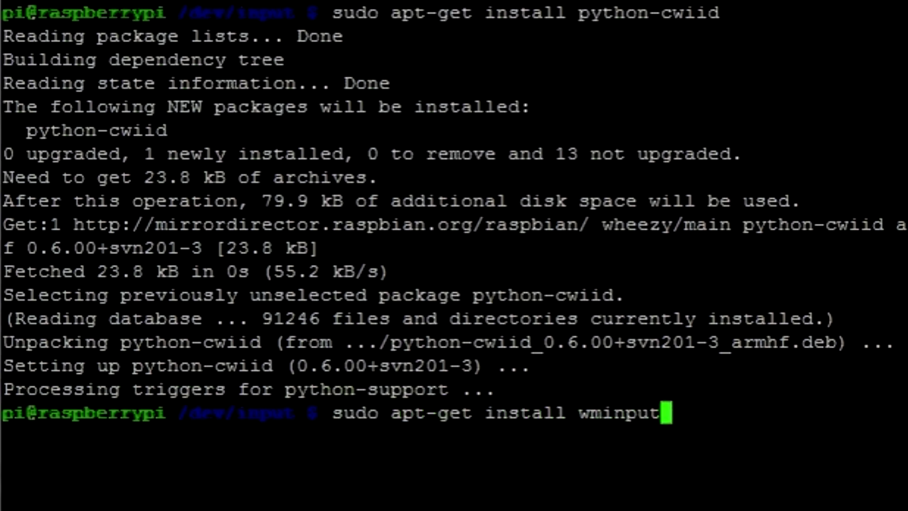
pyautogui.press('Return')
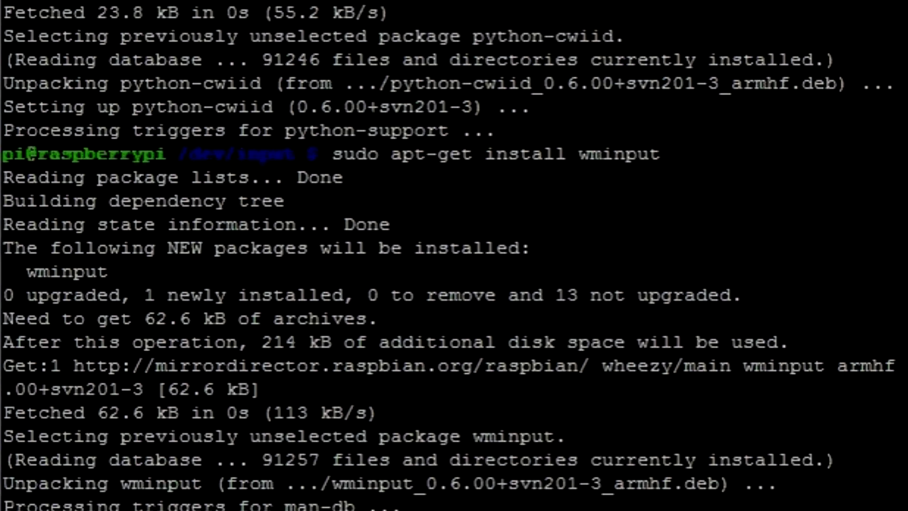
# - Open a new file /etc/udev/rules.d/wiimote.rules in nano with sudo rights
pyautogui.write('nano .')
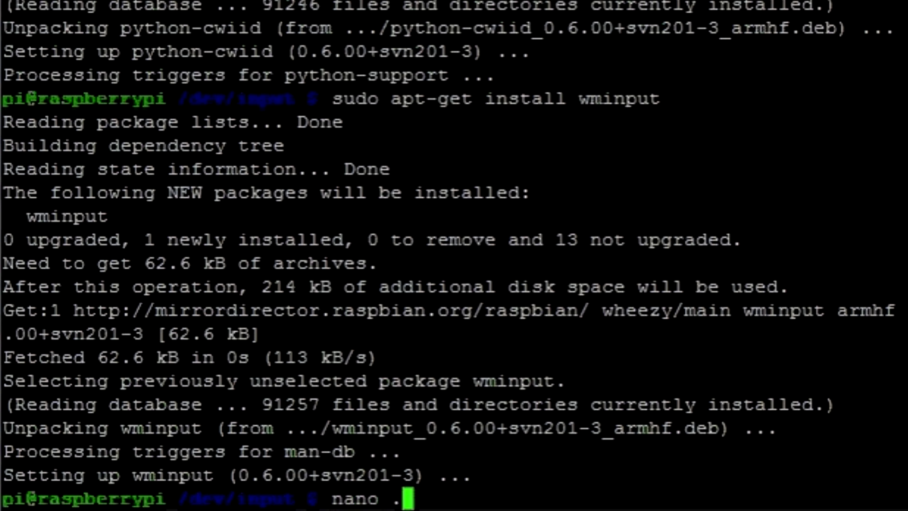
pyautogui.press('BackSpace')
pyautogui.write('/etc/')
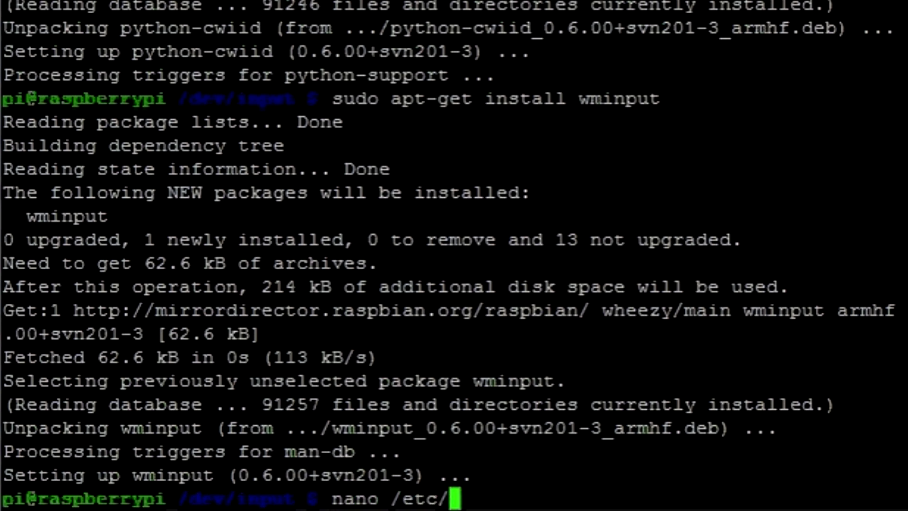
pyautogui.write('udev/r')
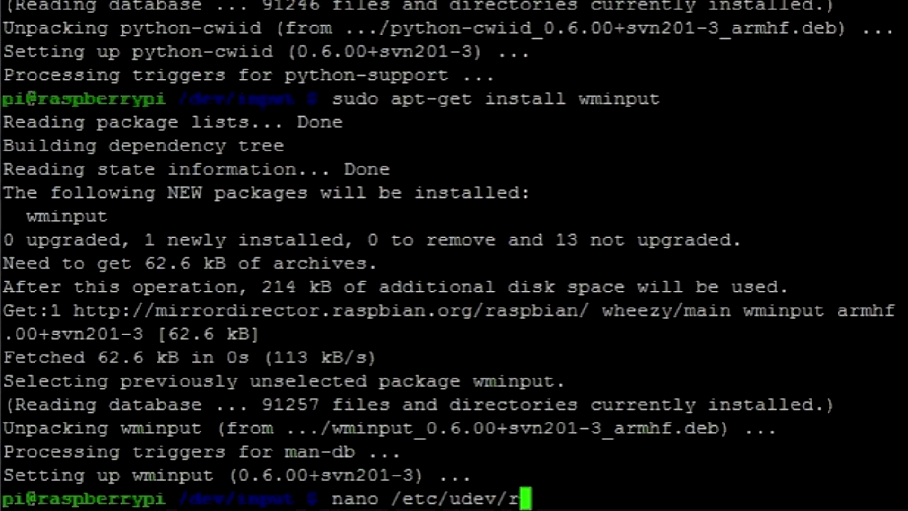
pyautogui.write('ules.d/wiimote.rules')
pyautogui.press('Home')
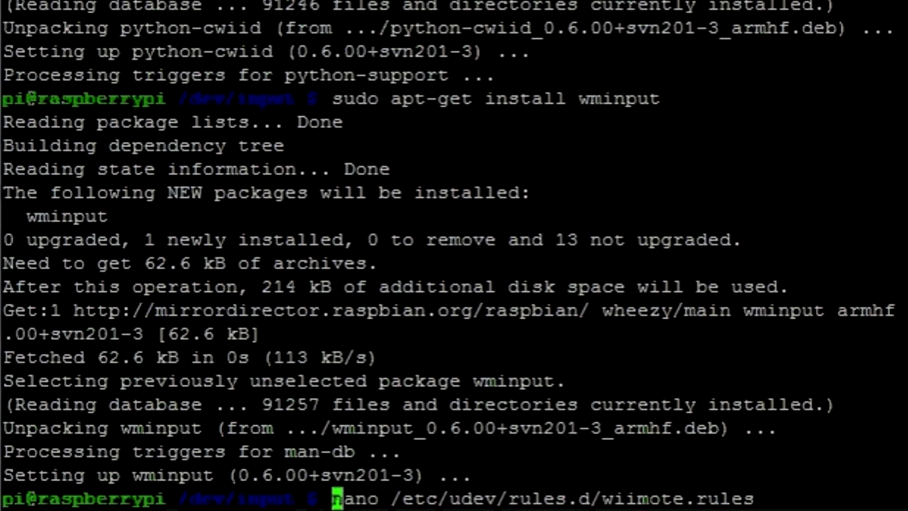
pyautogui.write('sudo')
pyautogui.press('End')
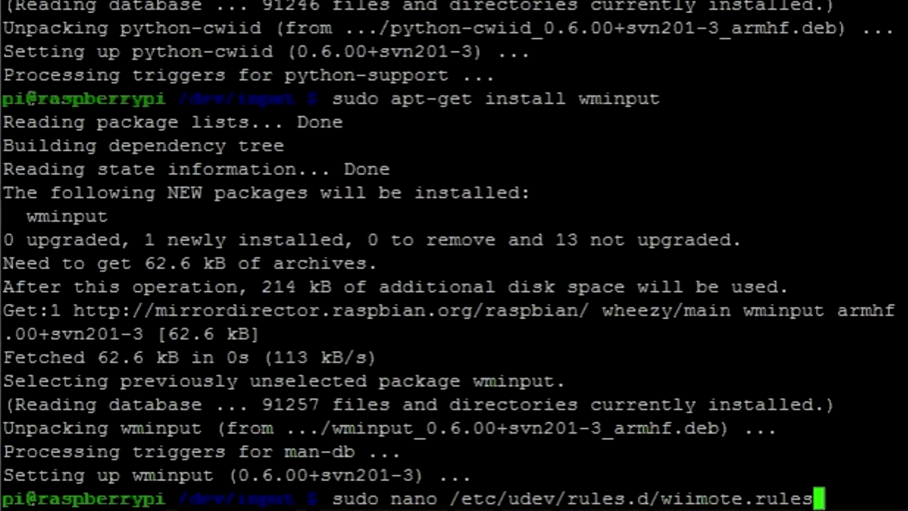
pyautogui.press('Return')
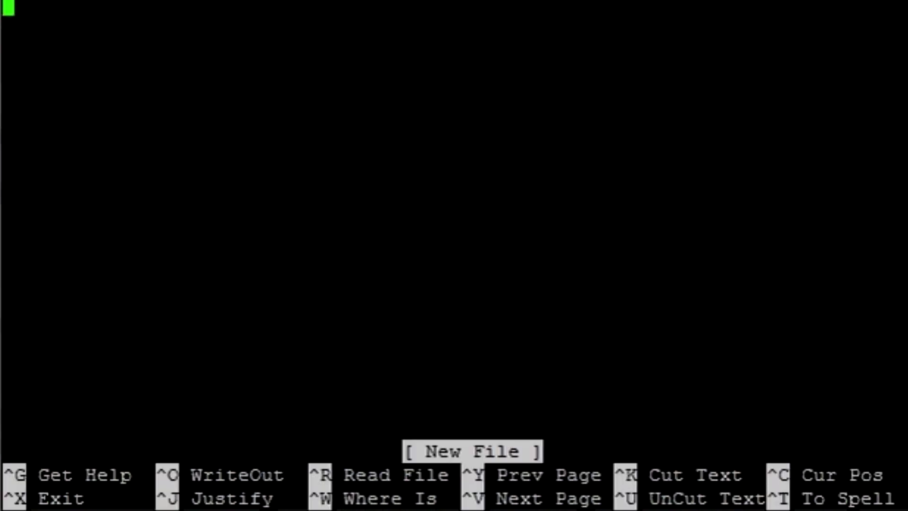
# - Write the rule KERNEL=="uinput", MODE:="0666" in the new file, then save it under its existing name and exit nano
pyautogui.write('KERNEL')
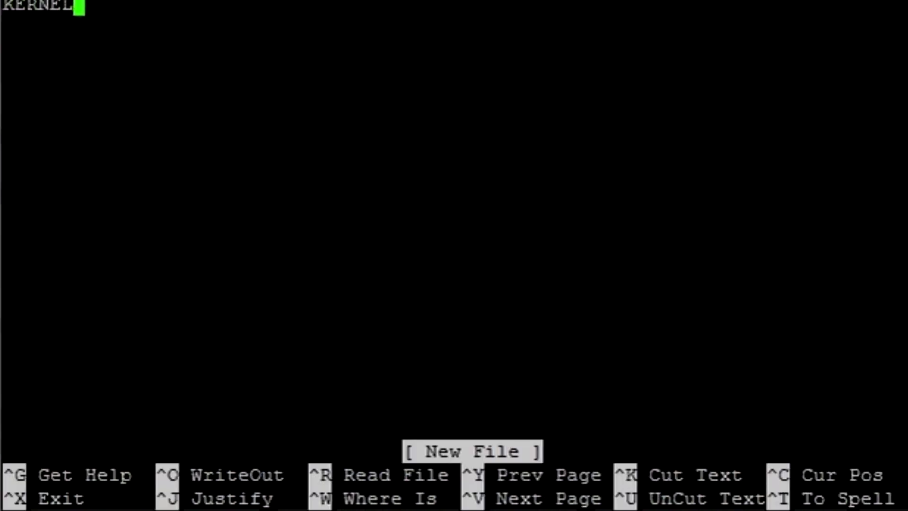
pyautogui.write('=="')
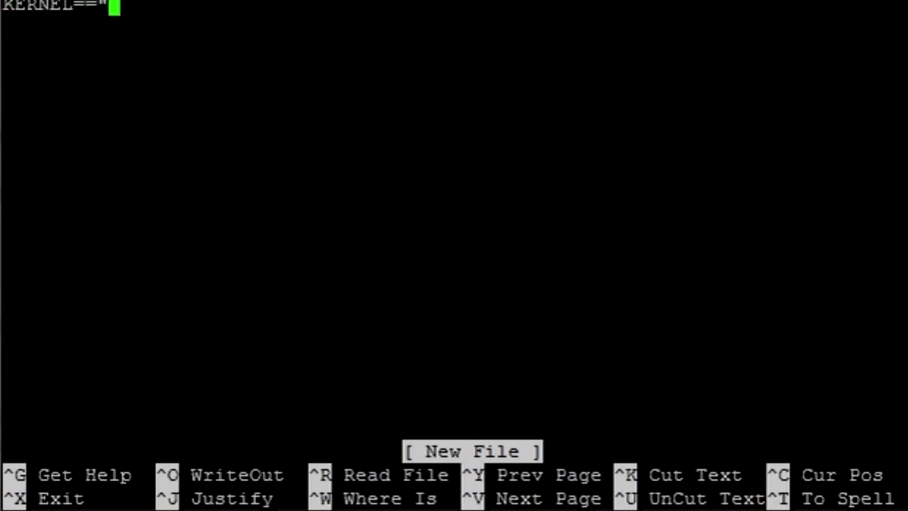
pyautogui.write('uinput')
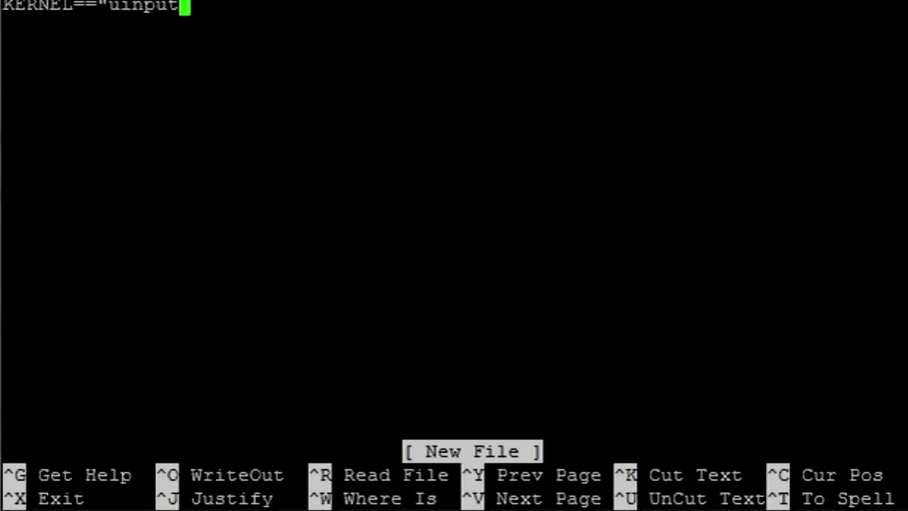
pyautogui.write('", MODE')
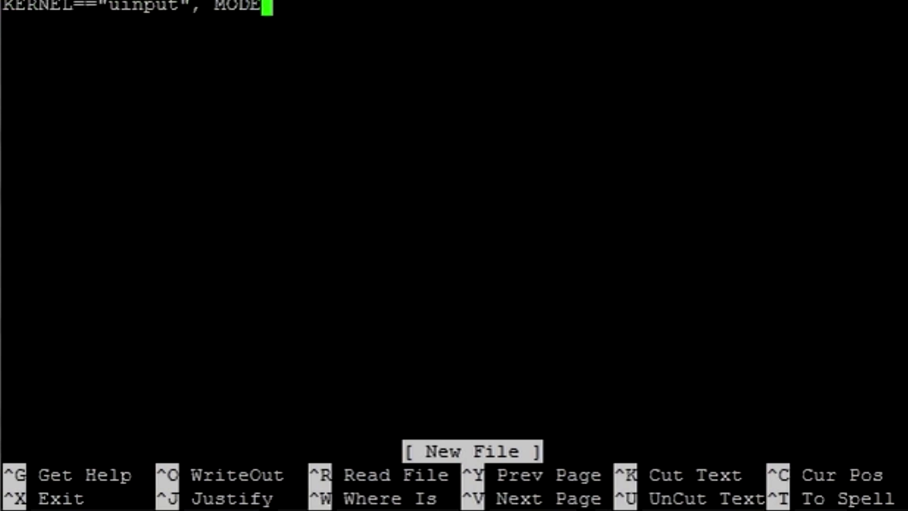
pyautogui.write(':=')
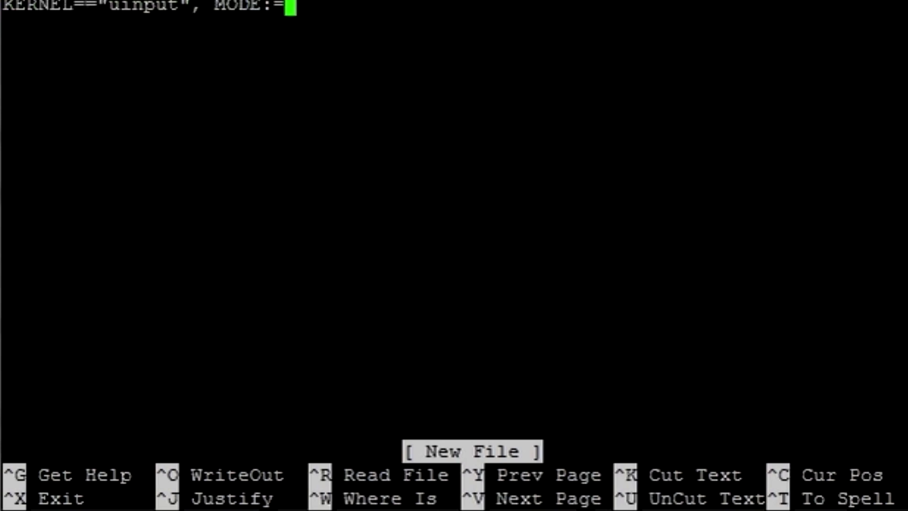
pyautogui.write('"0')
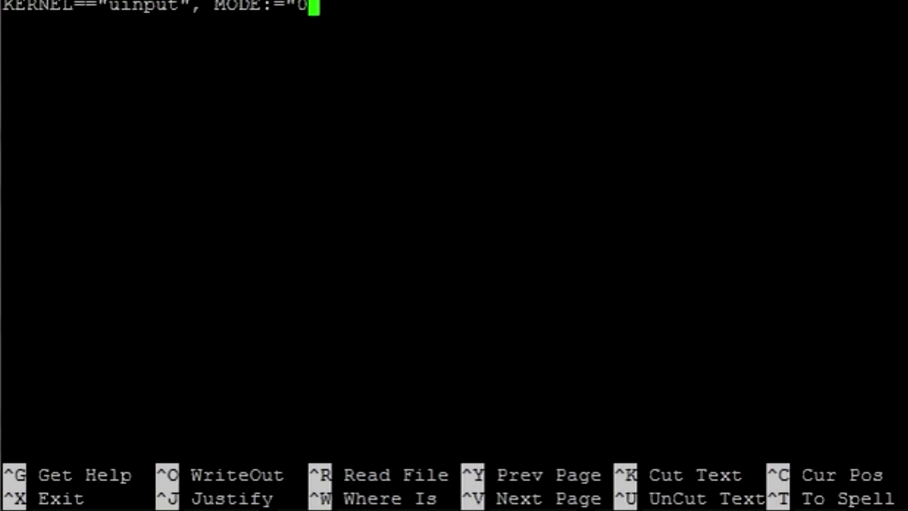
pyautogui.write('666"')
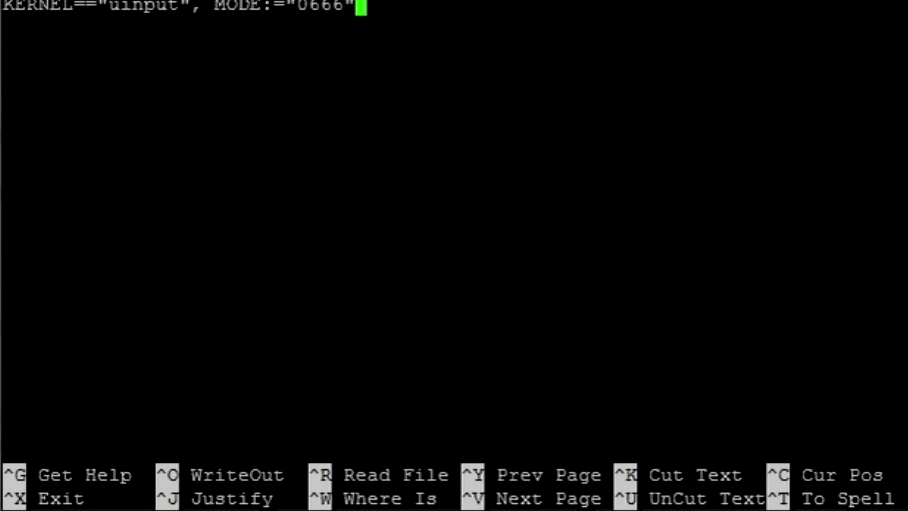
pyautogui.hotkey('ctrl', 'x')
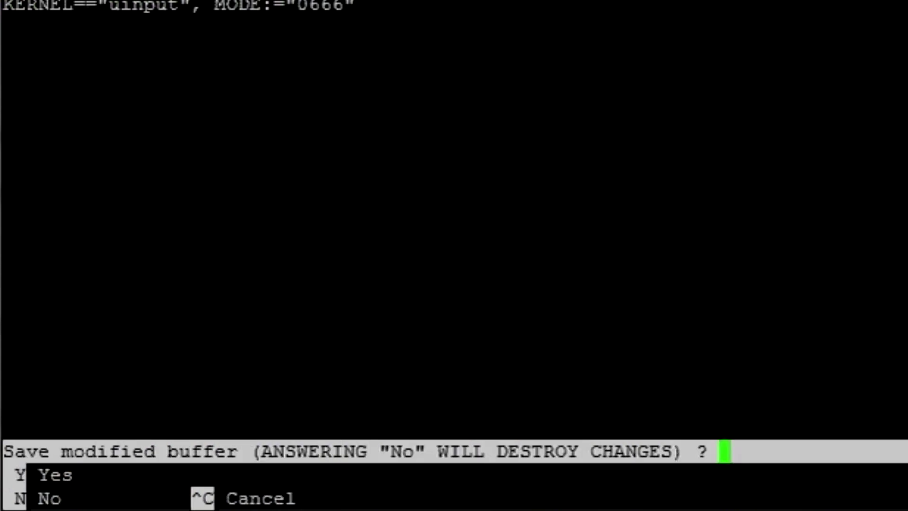
pyautogui.press('y')
pyautogui.press('Return')
# - Clear the terminal and scan for nearby Bluetooth devices with hcitool scan
pyautogui.hotkey('ctrl', 'l')
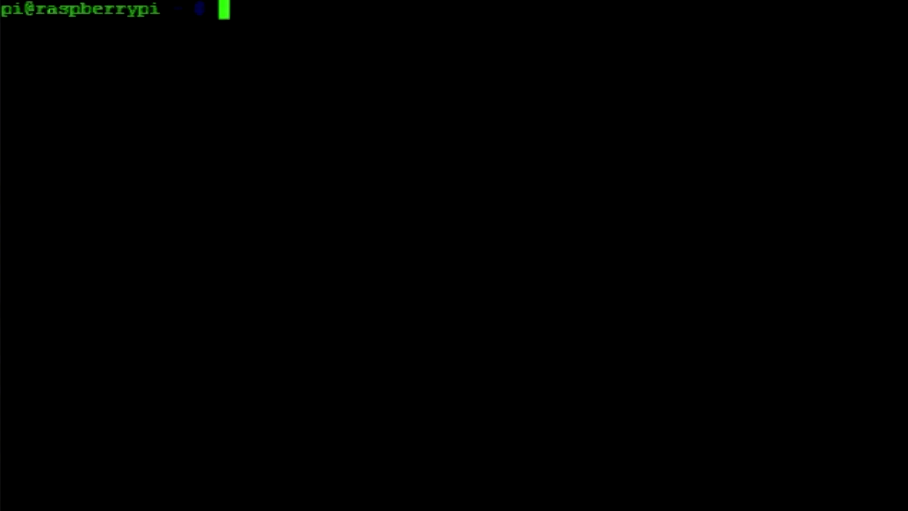
pyautogui.write('hc')
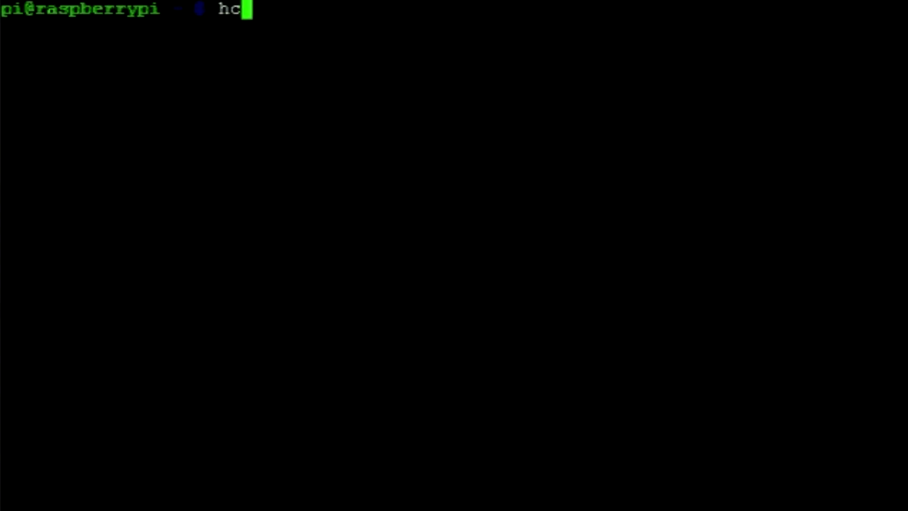
pyautogui.write('itool ')
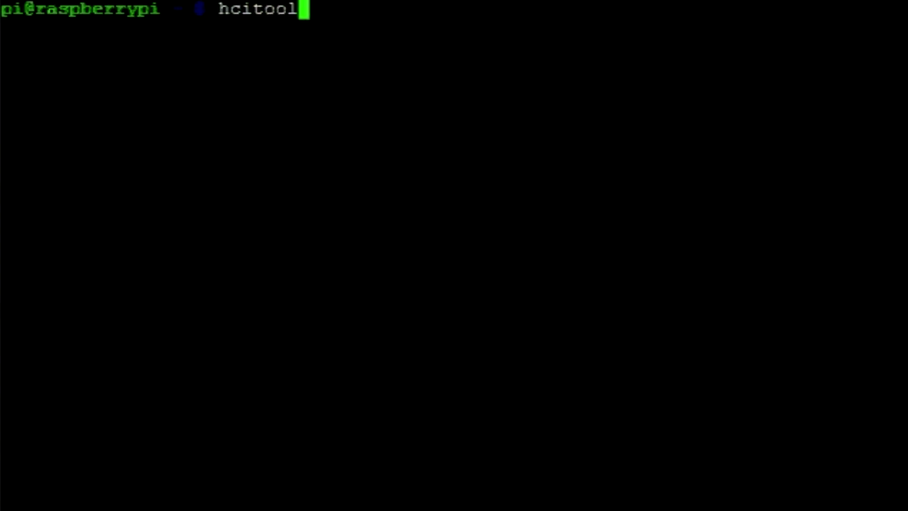
pyautogui.write('scan')
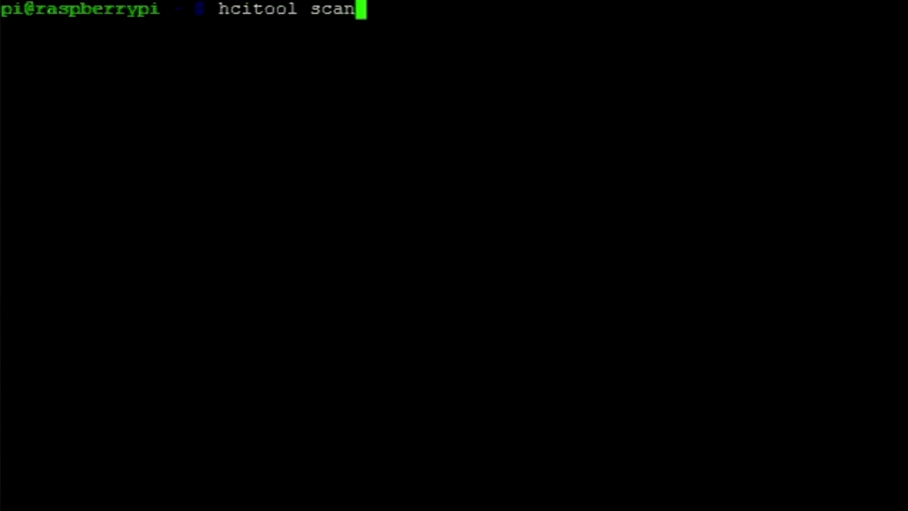
pyautogui.press('Return')
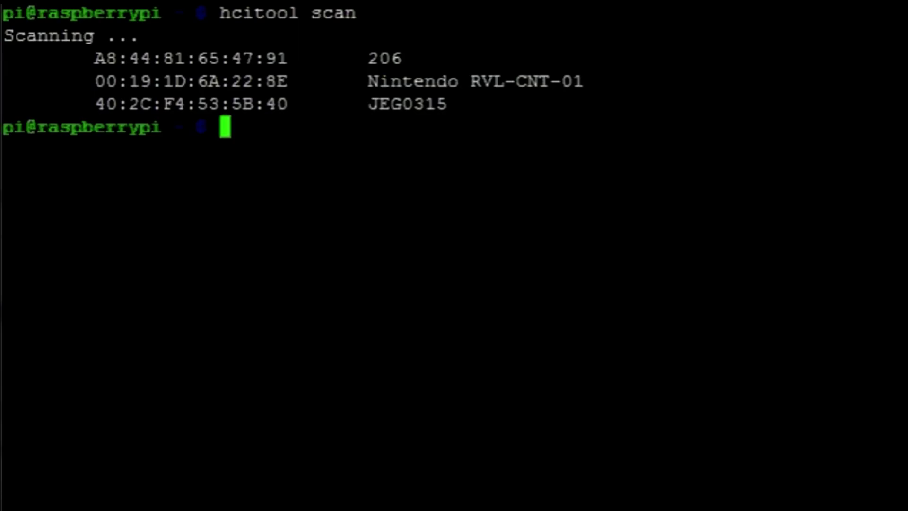
# - Clear the terminal and open a new file /home/pi/mywminput in nano with sudo rights
pyautogui.hotkey('ctrl', 'l')
pyautogui.write('sudo nano /.')
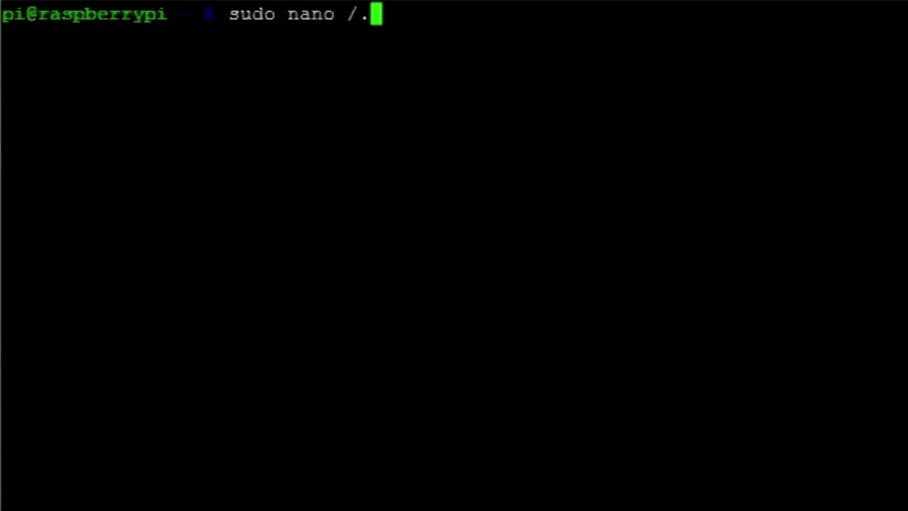
pyautogui.press('BackSpace')
pyautogui.write('home')
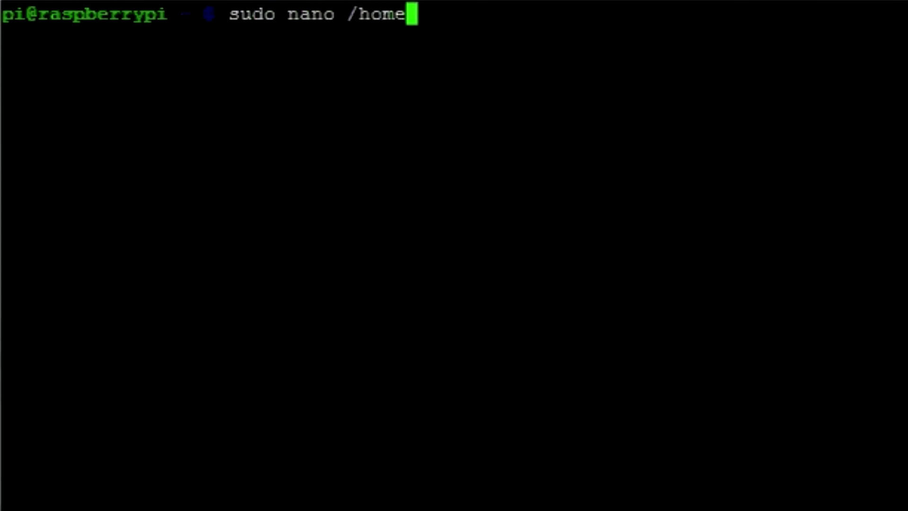
pyautogui.write('/pi')
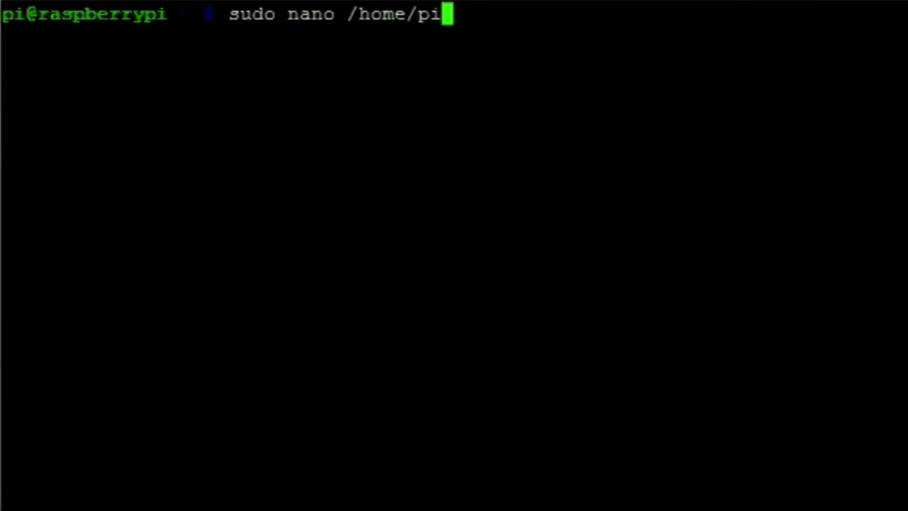
pyautogui.write('/m')
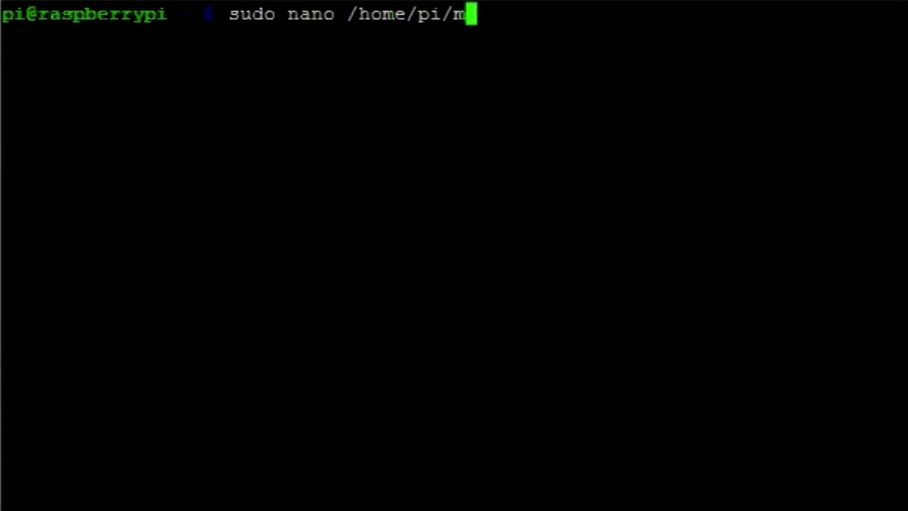
pyautogui.write('y')
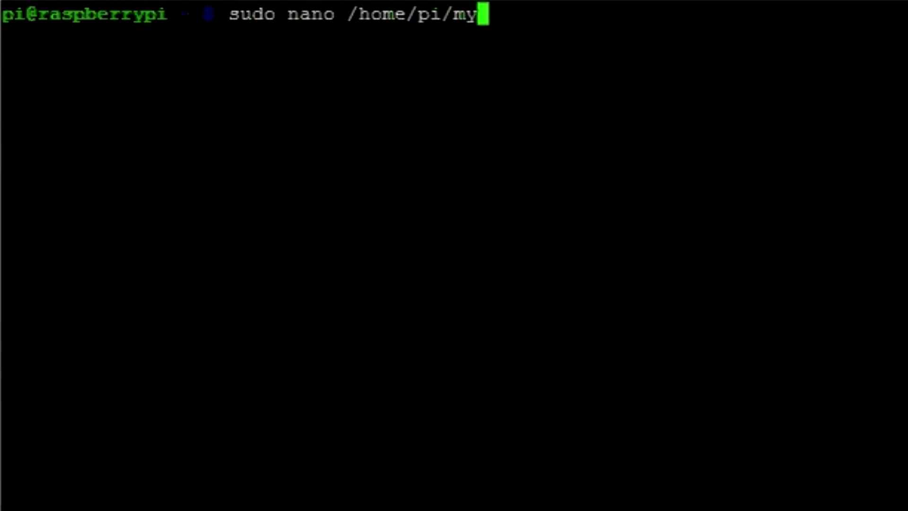
pyautogui.write('wminput')
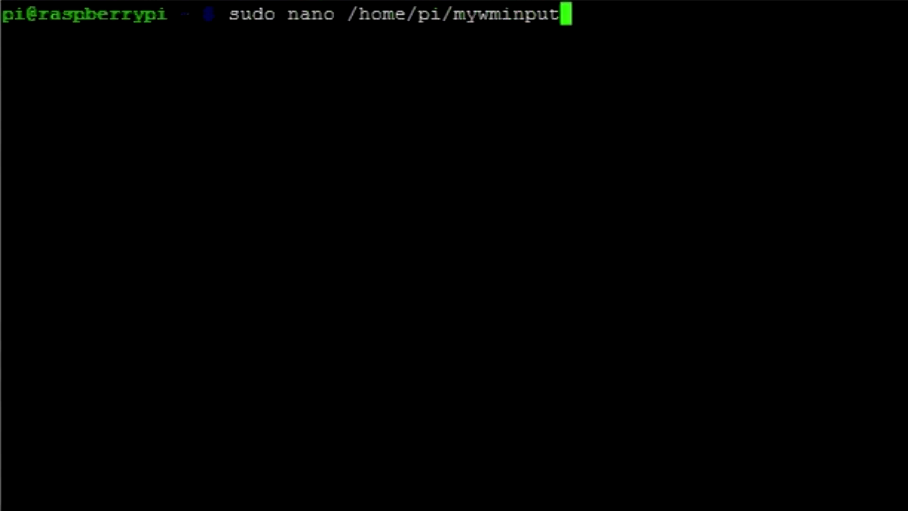
pyautogui.press('Return')
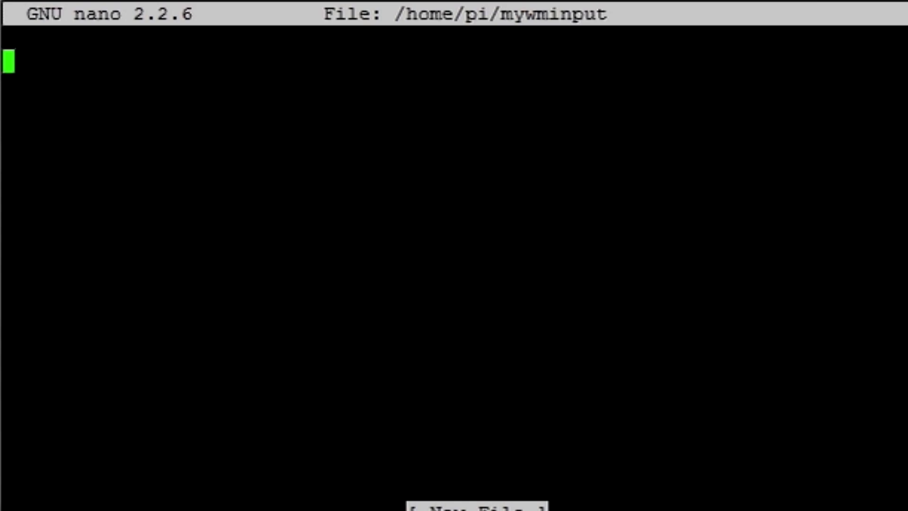
# - Paste the copied Classic and Wiimote button mappings into mywminput, save the file and exit nano
pyautogui.rightClick(37, 469)
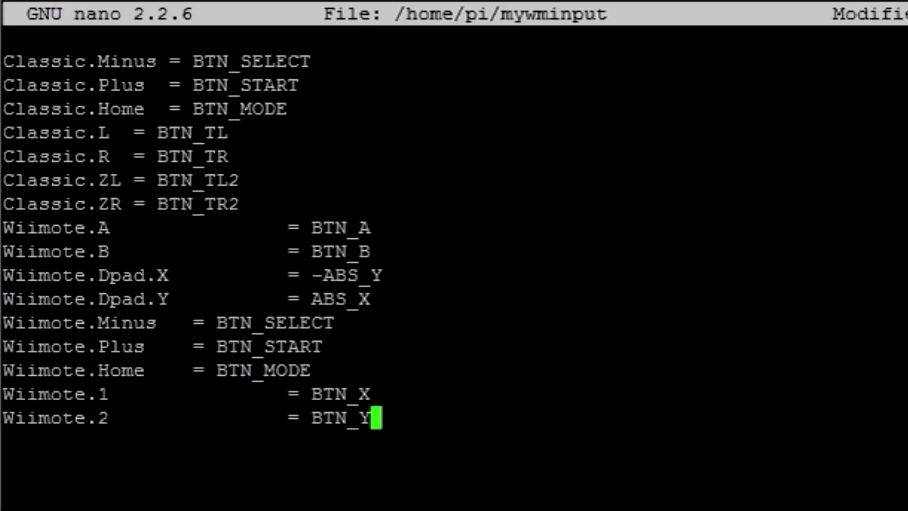
pyautogui.hotkey('ctrl', 'x')
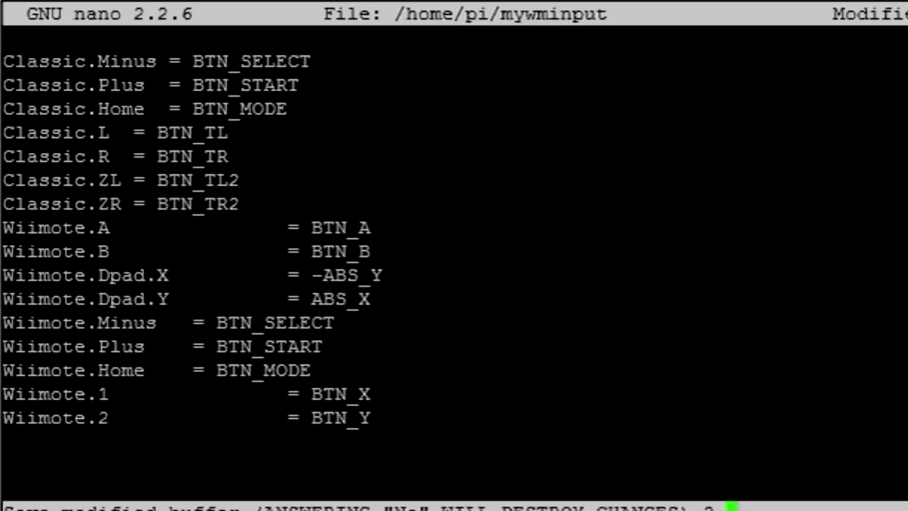
pyautogui.press('y')
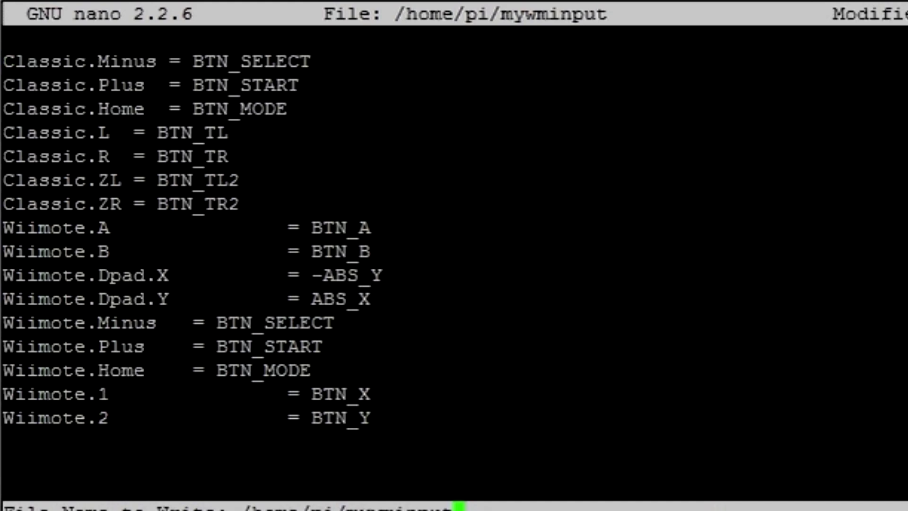
pyautogui.press('Return')
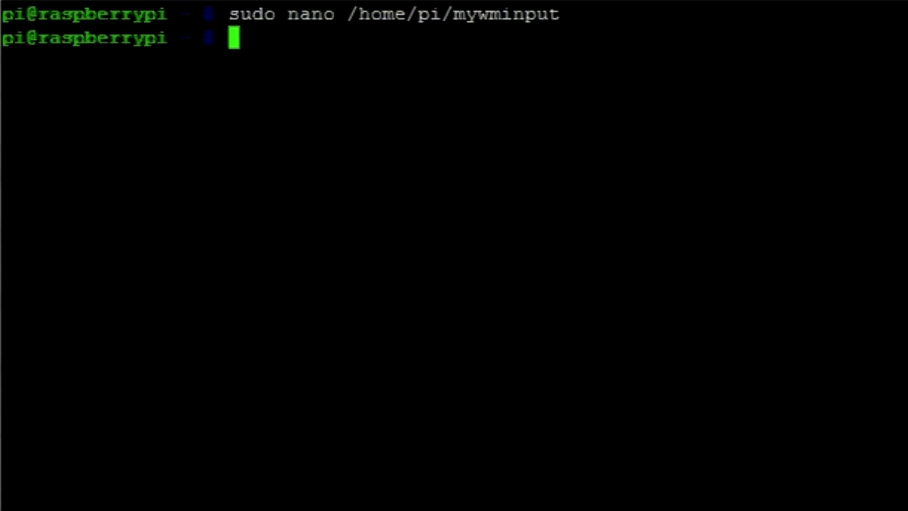
# - Create the directory /home/pi/bin with mkdir
pyautogui.write('mkdir')
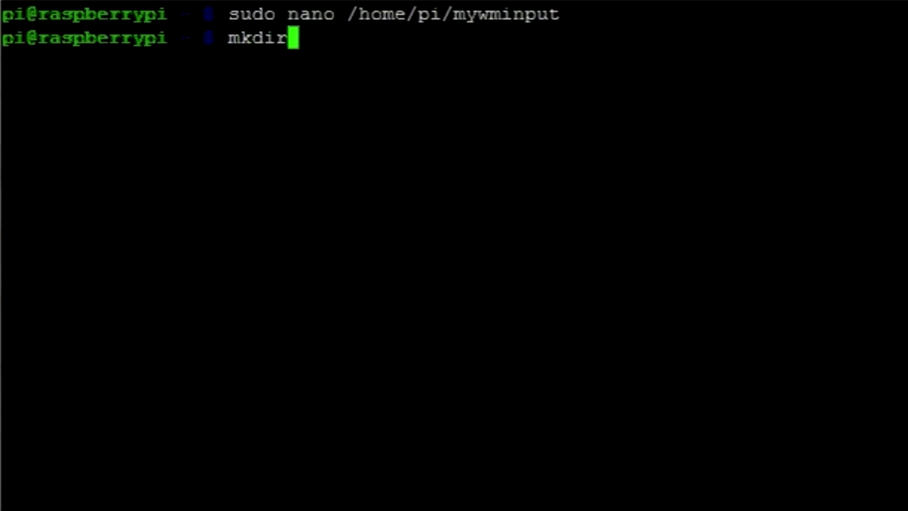
pyautogui.write(' /home')
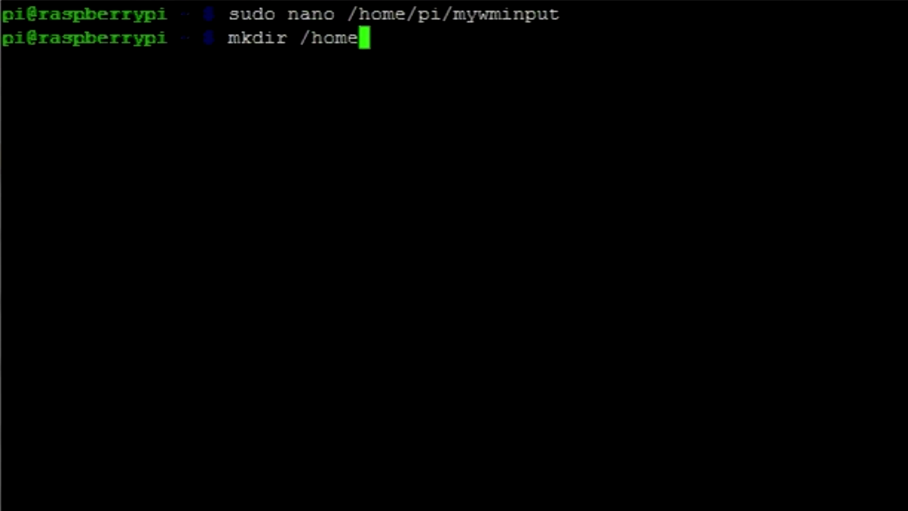
pyautogui.write('/p')
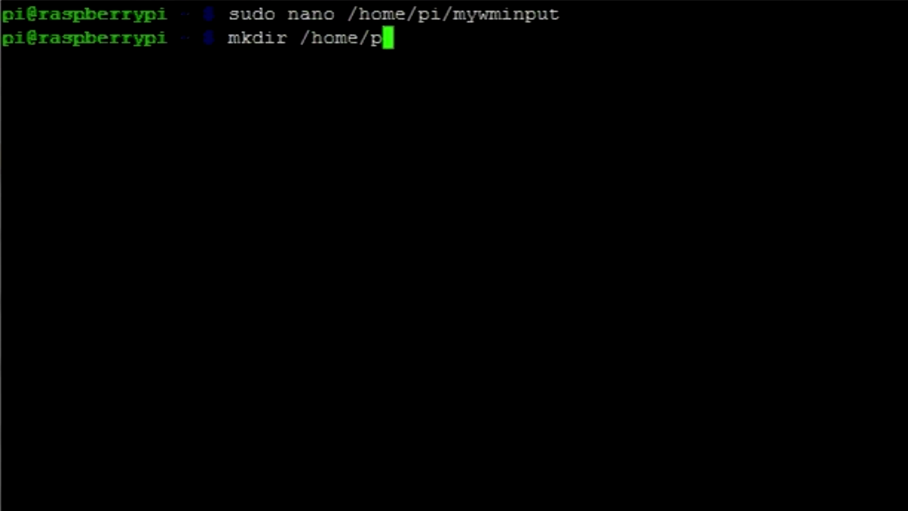
pyautogui.write('i/bin')
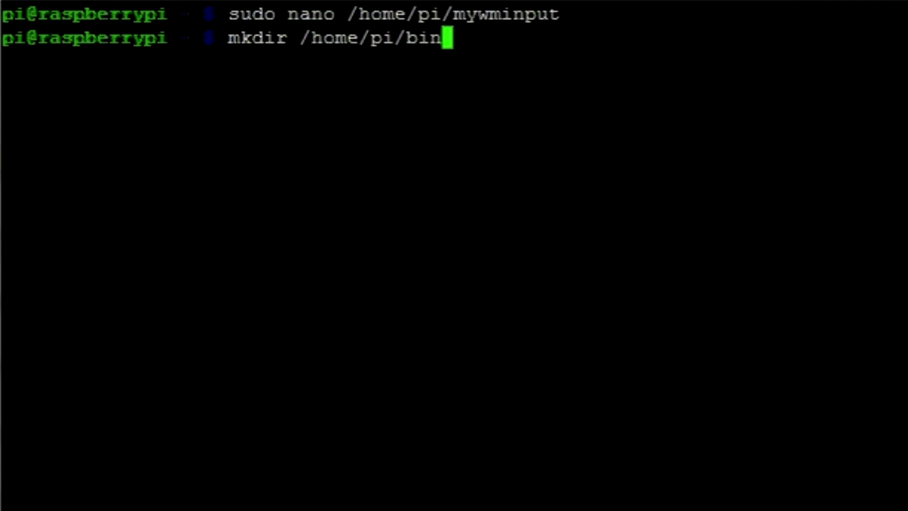
pyautogui.press('Return')
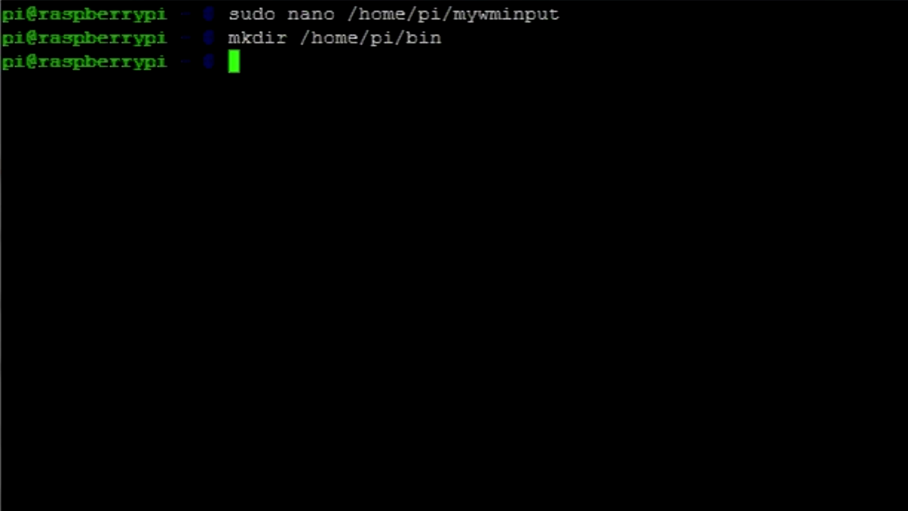
# - Open a new file /home/pi/bin/attachwii.sh in nano
pyautogui.write('nano /home/')
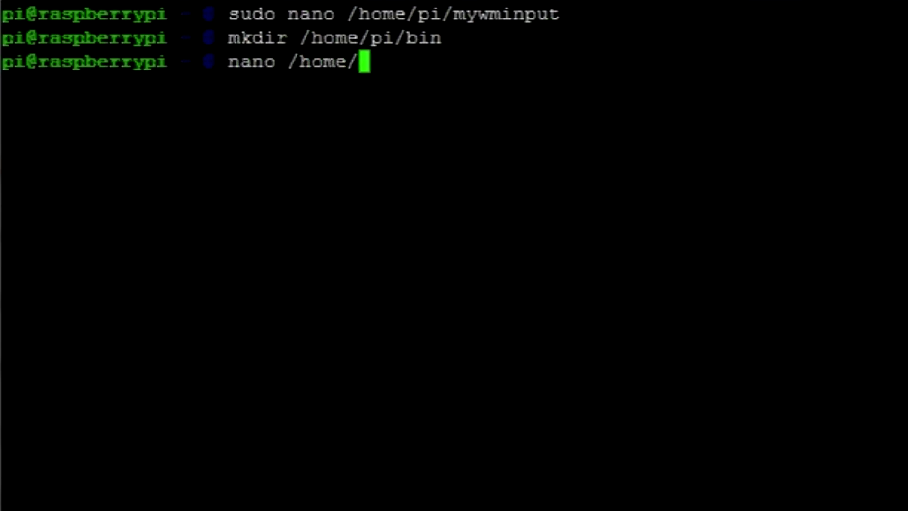
pyautogui.write('pi/bi')
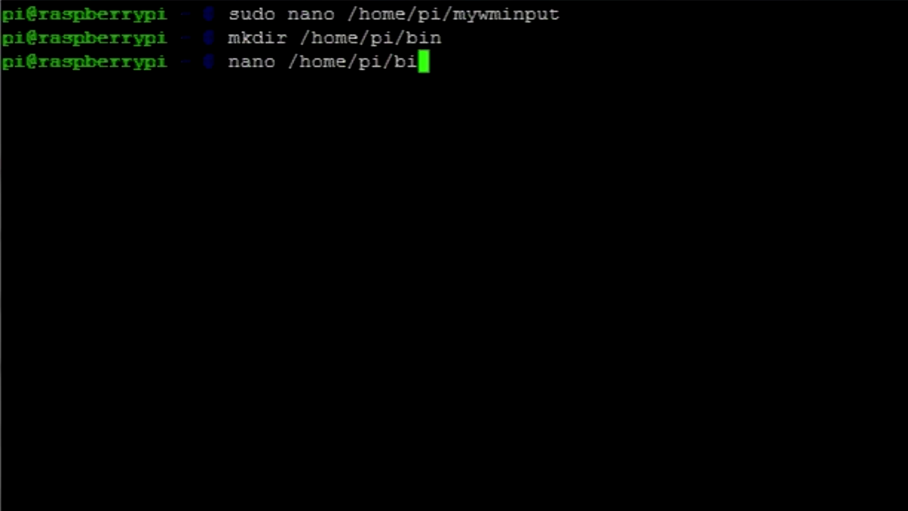
pyautogui.write('n/attac')
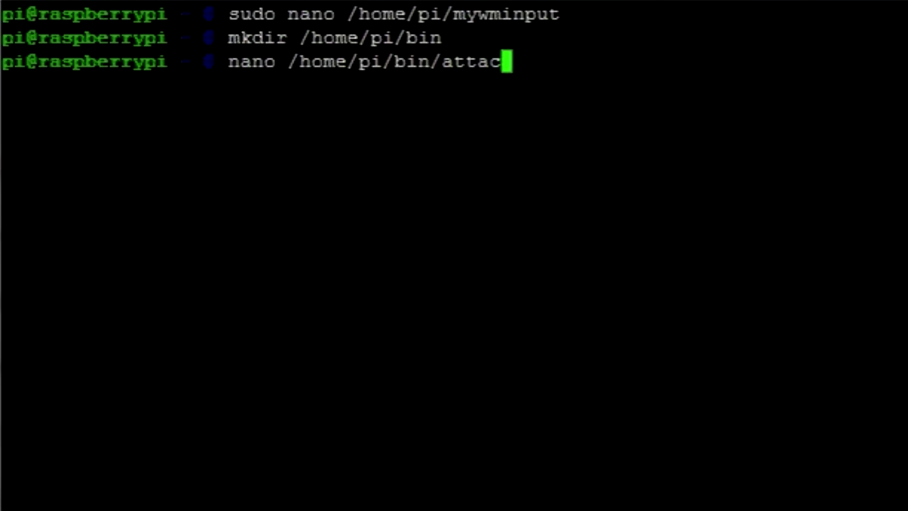
pyautogui.write('hwii.sh')
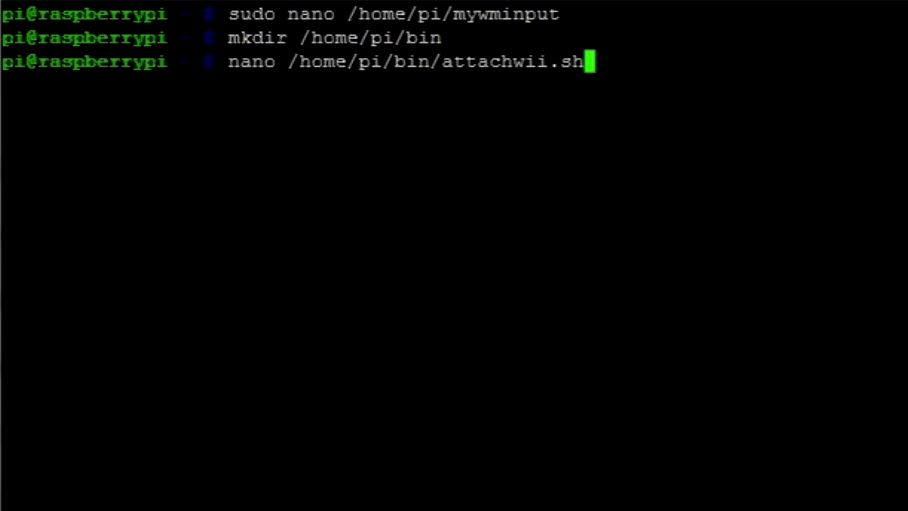
pyautogui.press('Return')
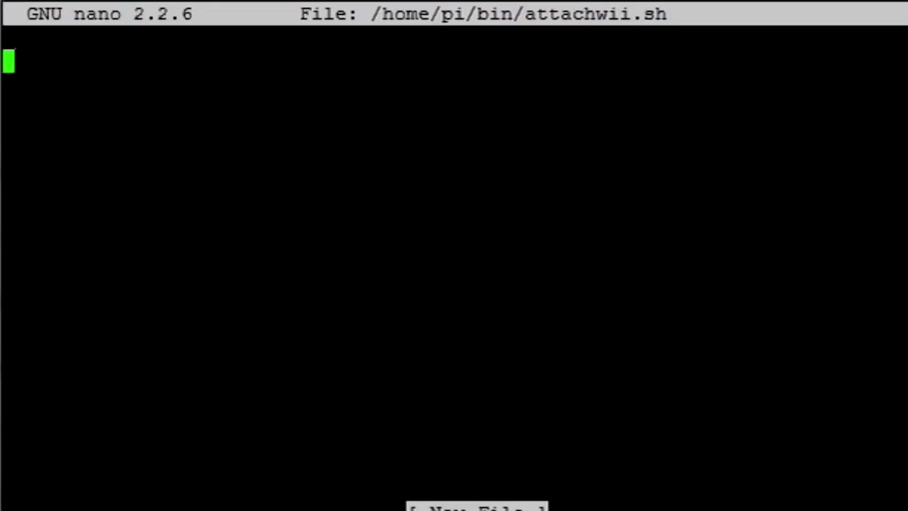
# - Paste the copied Bluetooth check and wminput script into attachwii.sh, save the file and exit nano
pyautogui.rightClick(20, 414)
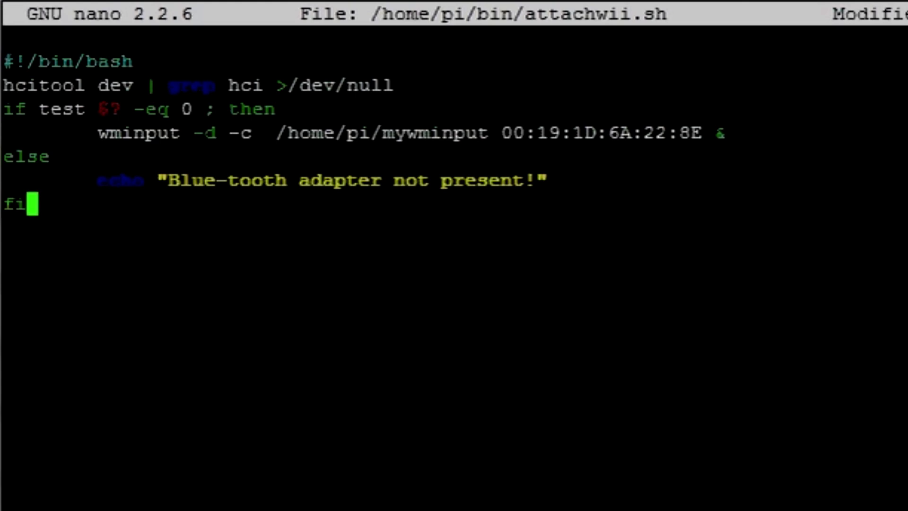
pyautogui.hotkey('ctrl', 'x')
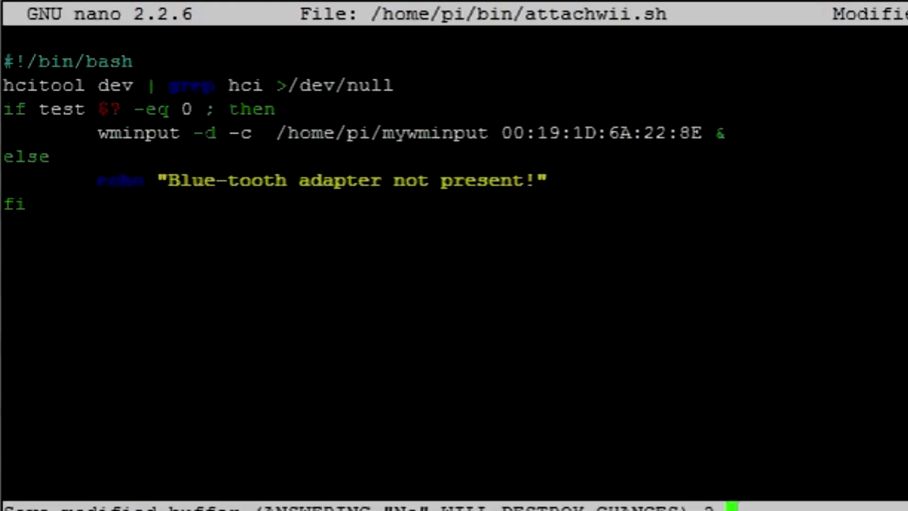
pyautogui.press('y')
pyautogui.press('Return')
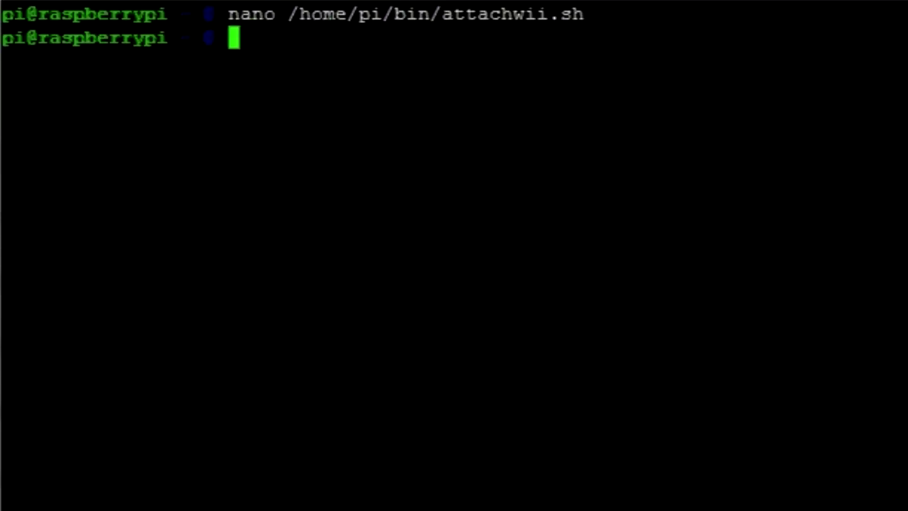
# - Set the permissions of /home/pi/bin/attachwii.sh to 775 with chmod
pyautogui.scroll(1, 293, 52)
pyautogui.write('ch')
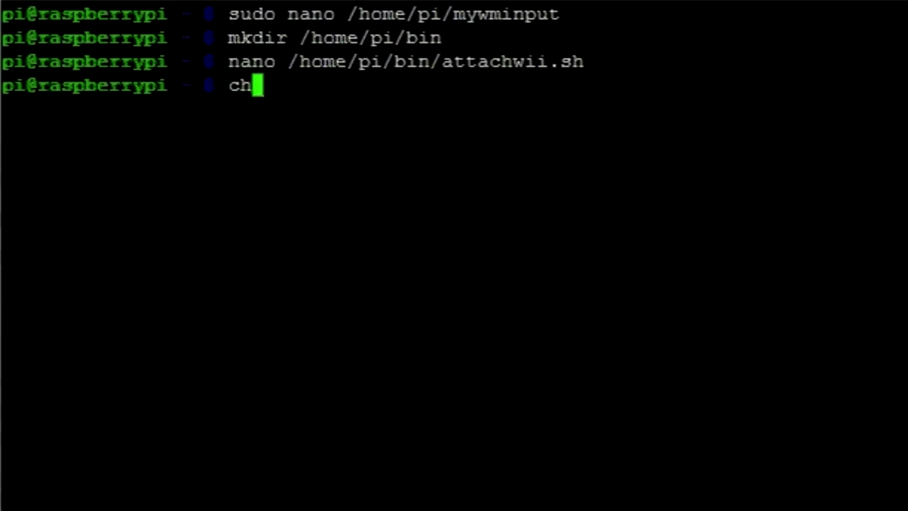
pyautogui.write('mod 7')
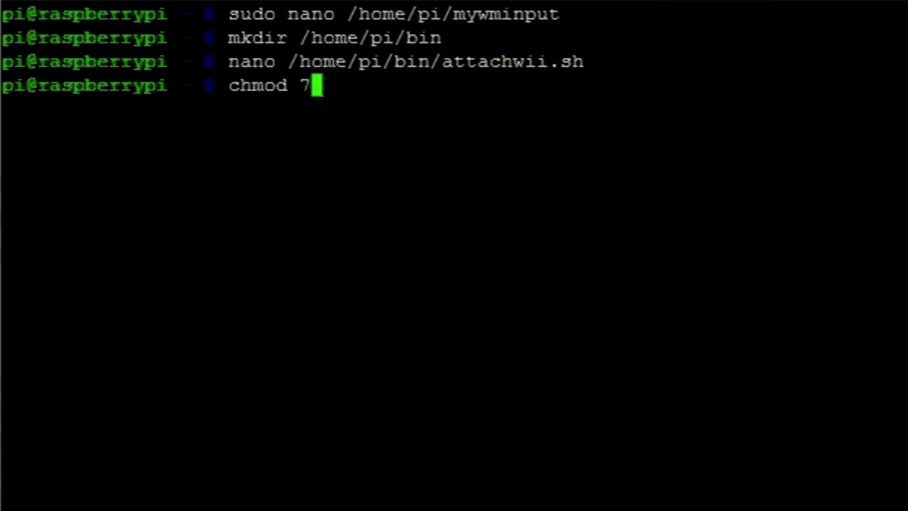
pyautogui.write('75 /home/pi/bin/attachwii.sh')
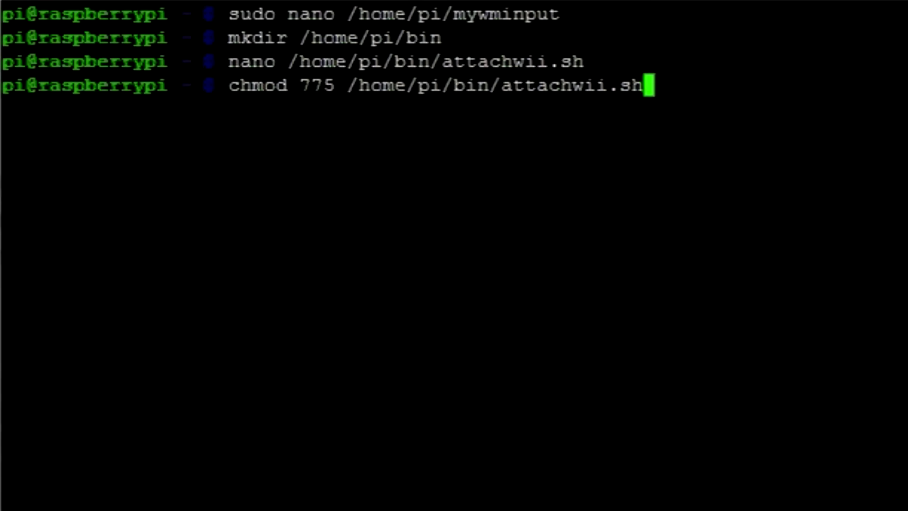
pyautogui.press('Return')
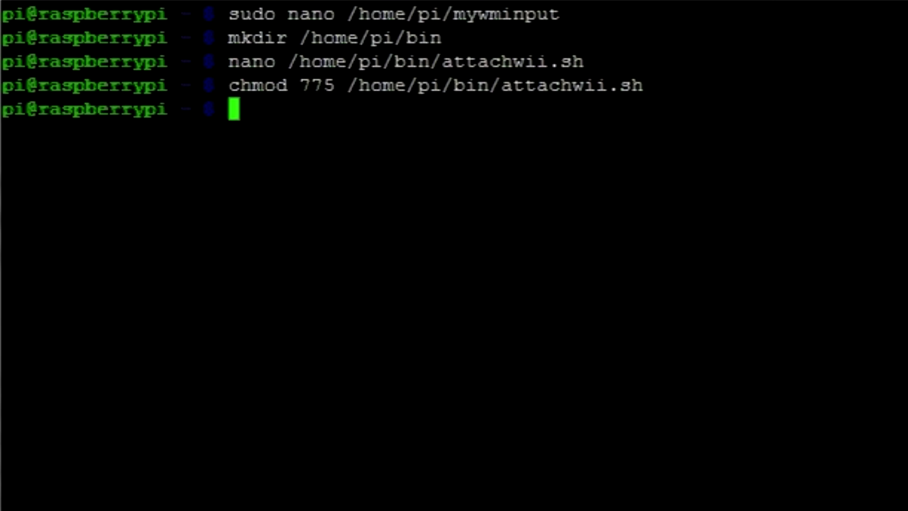
# - Open /etc/profile in nano with sudo rights
pyautogui.write('sudo ')
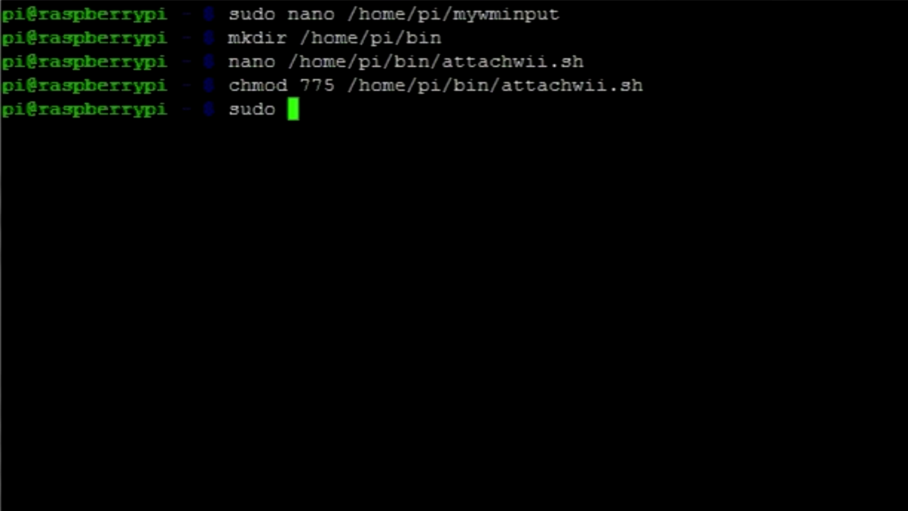
pyautogui.write('nano /')
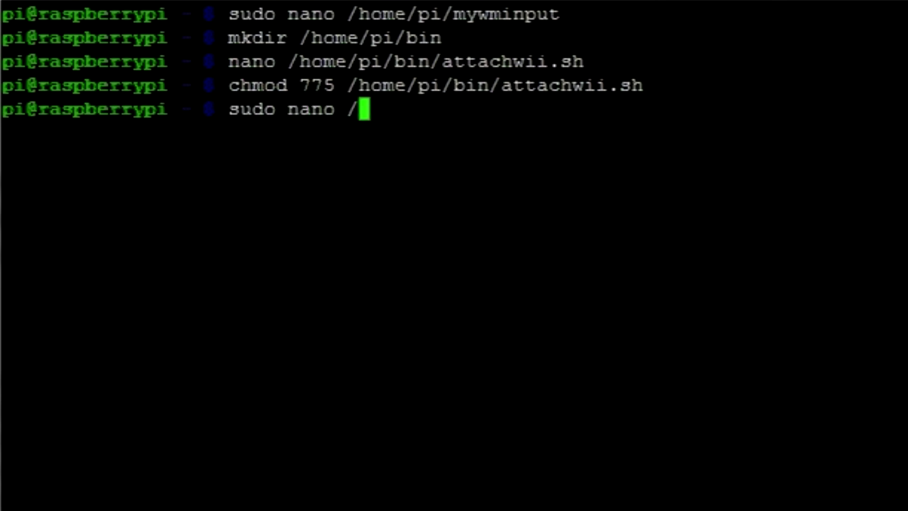
pyautogui.write('etc/profile')
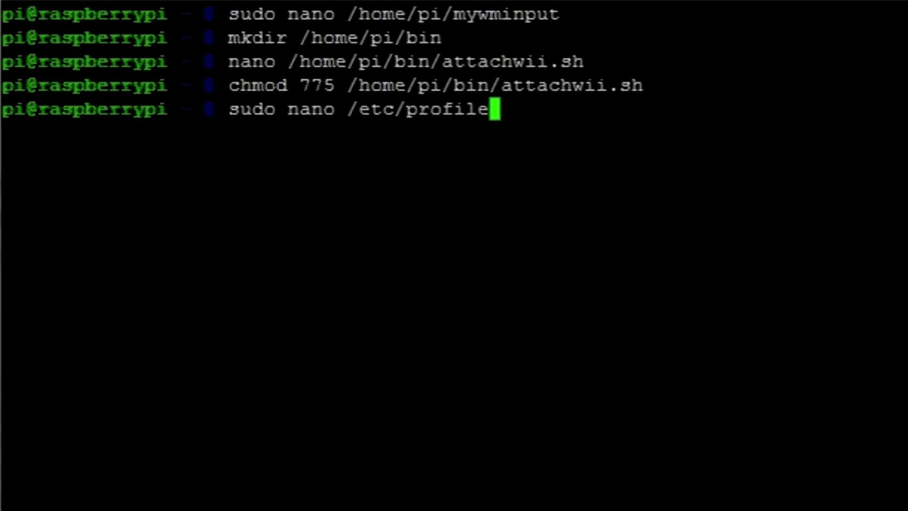
pyautogui.press('Return')
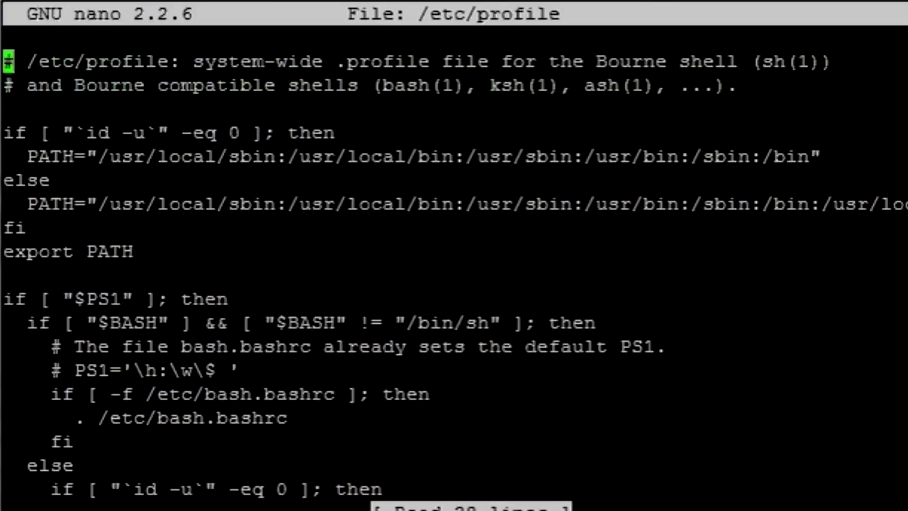
# - Insert the line /home/pi/bin/attachwii.sh above the emulationstation line in /etc/profile, save the file and exit nano
pyautogui.press('Down')
pyautogui.press('Down')
pyautogui.press('Down')
pyautogui.press('Down')
pyautogui.press('Down')
pyautogui.press('Down')
pyautogui.press('Down')
pyautogui.press('Down')
pyautogui.press('Down')
pyautogui.press('Down')
pyautogui.press('Down')
pyautogui.press('Down')
pyautogui.press('Down')
pyautogui.press('Down')
pyautogui.press('Down')
pyautogui.press('Down')
pyautogui.press('Down')
pyautogui.press('Down')
pyautogui.press('Down')
pyautogui.press('Down')
pyautogui.press('Down')
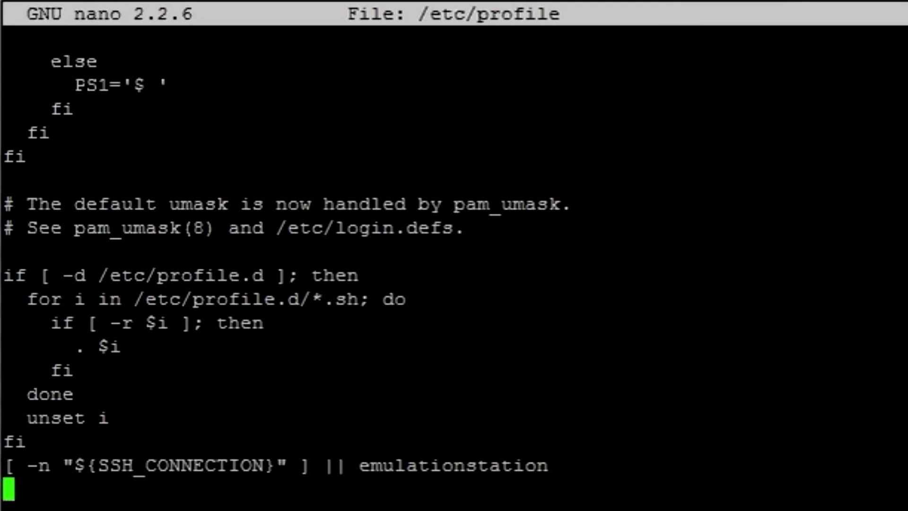
pyautogui.press('Up')
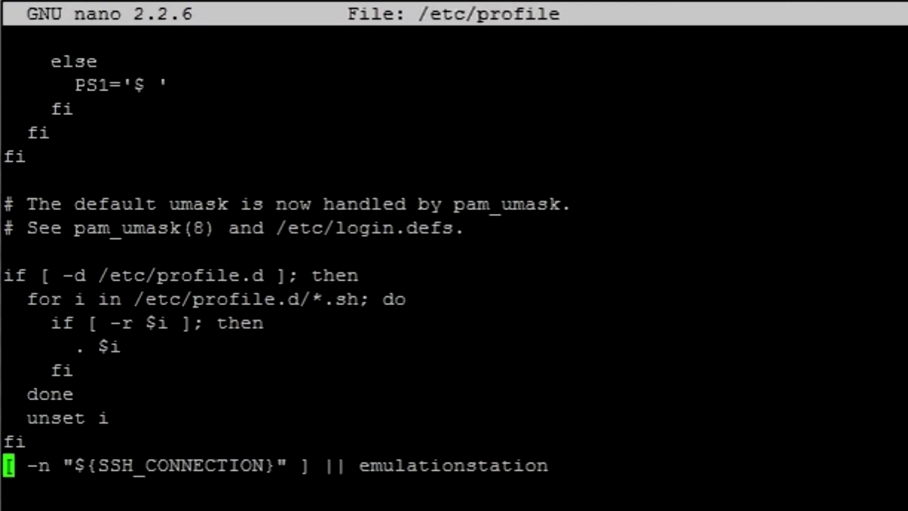
pyautogui.press('Return')
pyautogui.press('Up')
pyautogui.rightClick(23, 507)
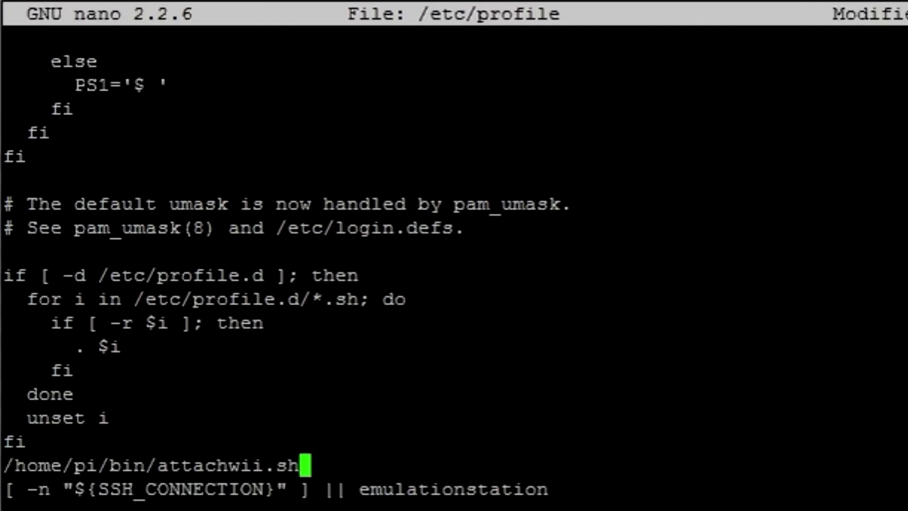
pyautogui.hotkey('ctrl', 'x')
pyautogui.press('y')
pyautogui.press('Return')
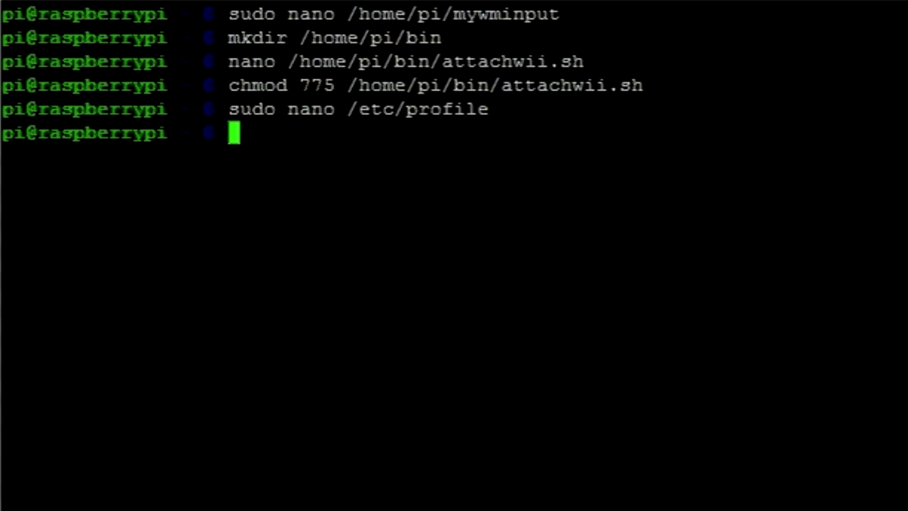
# - Reboot the Raspberry Pi with sudo reboot
pyautogui.write('sudo reboot')
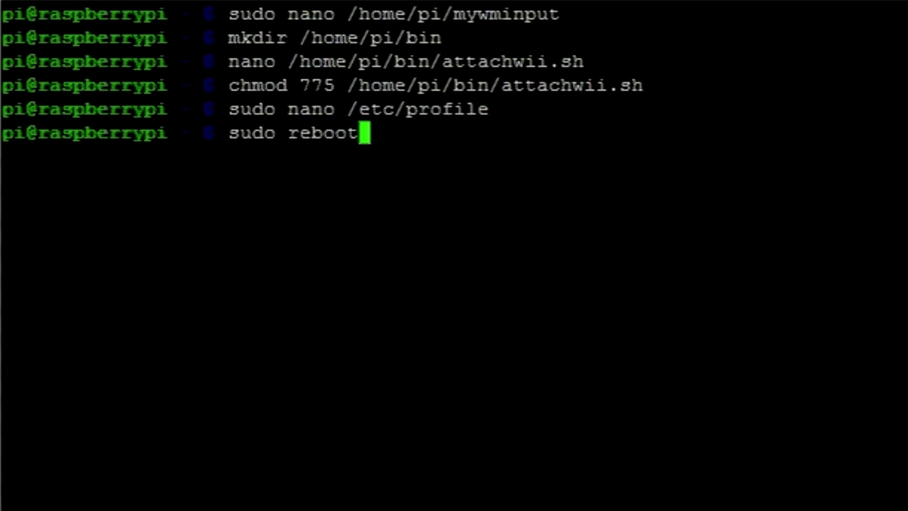
pyautogui.press('Return')
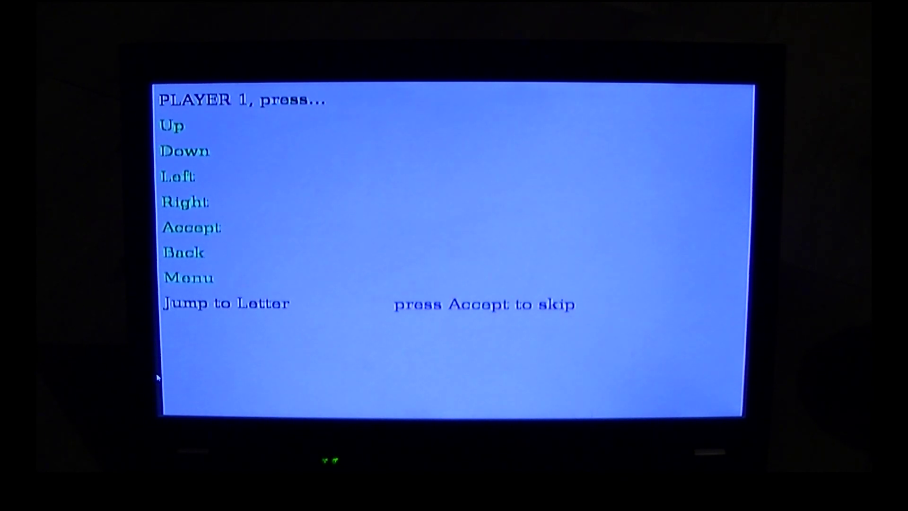
# - Assign Player 1's Jump to Letter, Page Up and Page Down inputs in the controller configuration
pyautogui.press('j')
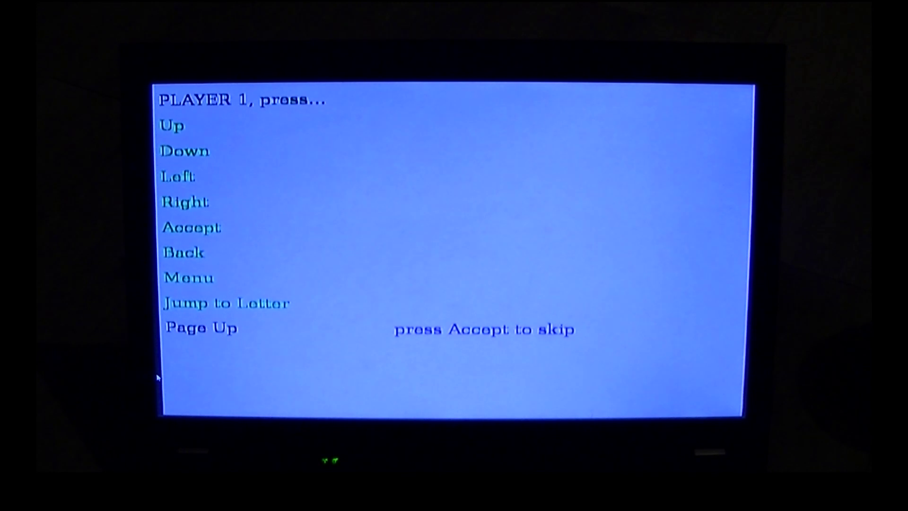
pyautogui.press('pageup')
pyautogui.press('pagedown')
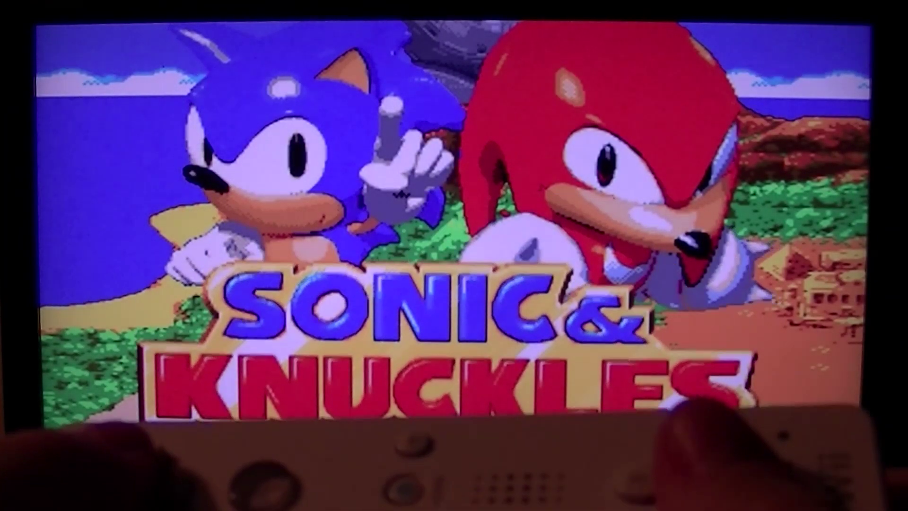
pyautogui.press('Return')
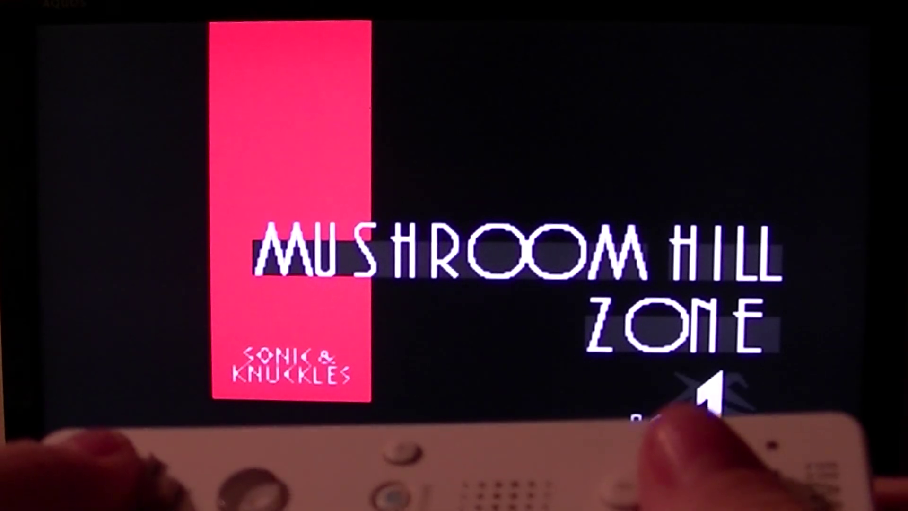
pyautogui.press('Right')
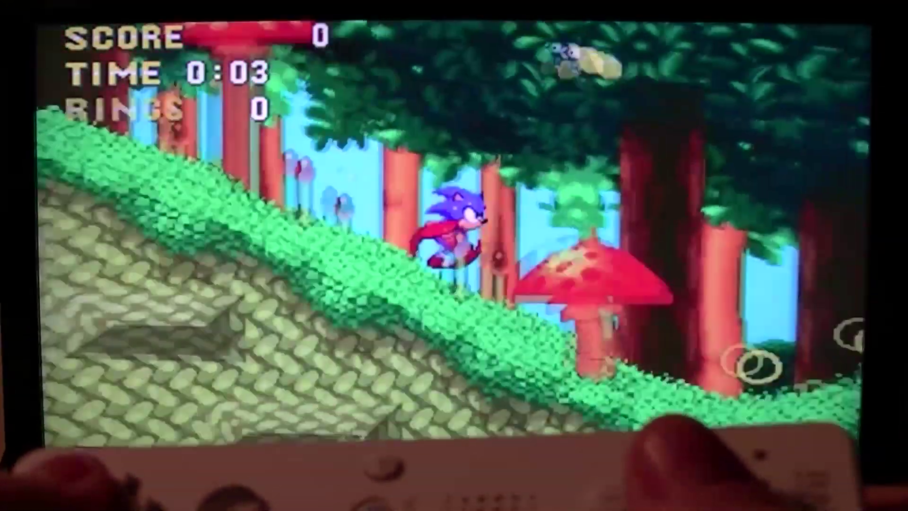